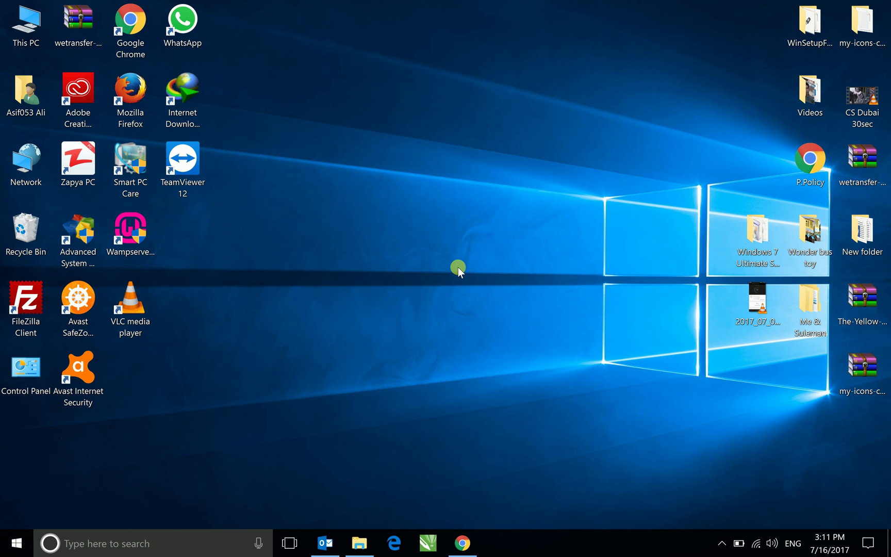
Step: Refresh the desktop, launch a maximized Chrome window and load the router page at 192.168.51.1
right_click(443, 252)
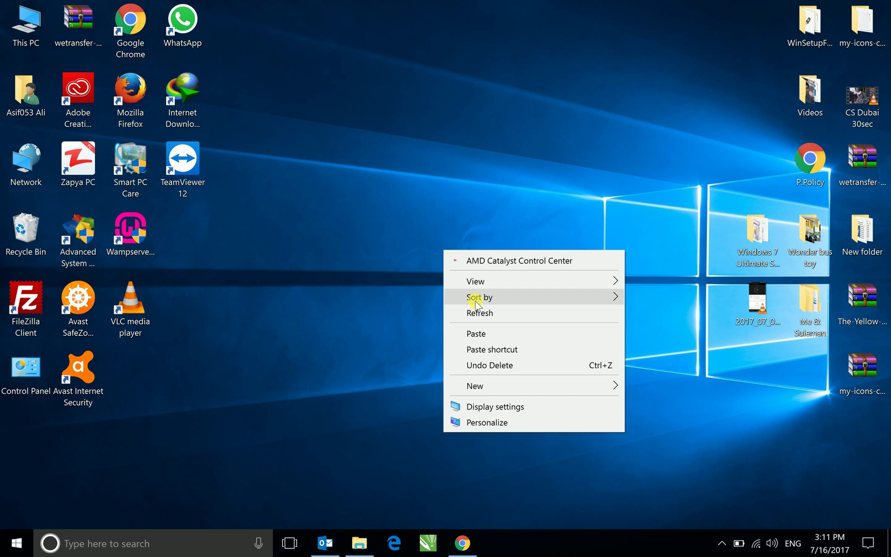
left_click(482, 316)
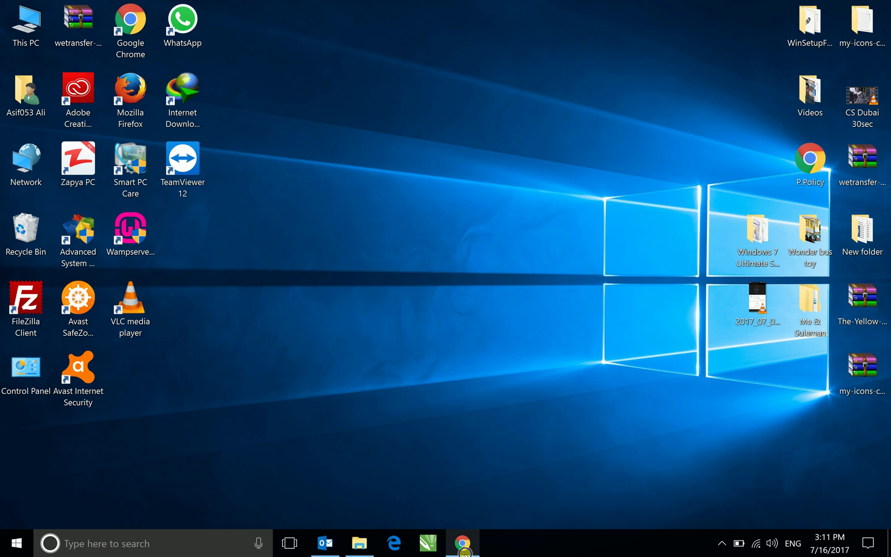
right_click(462, 543)
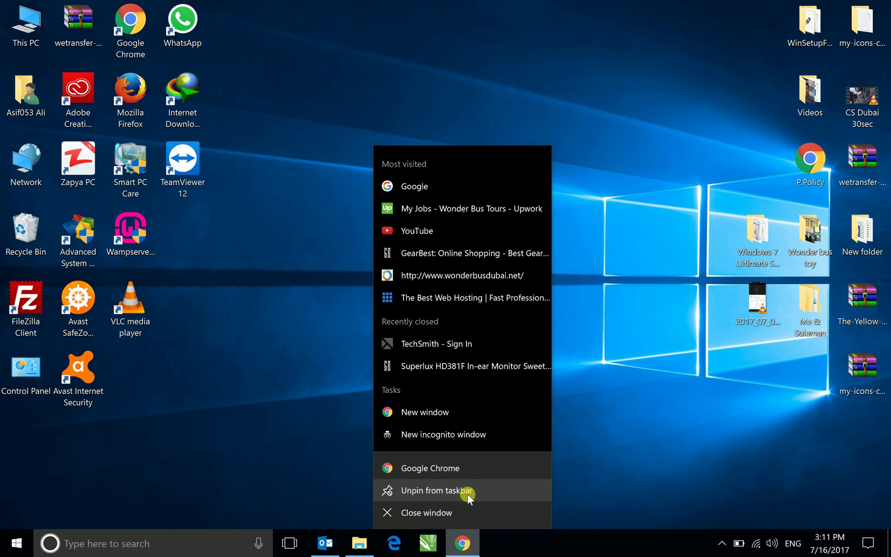
left_click(480, 412)
left_click(407, 16)
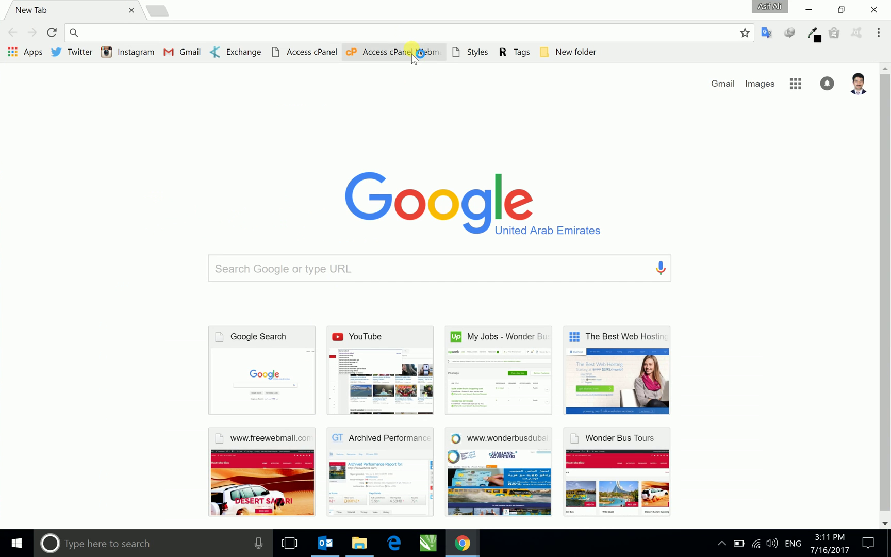
type("192")
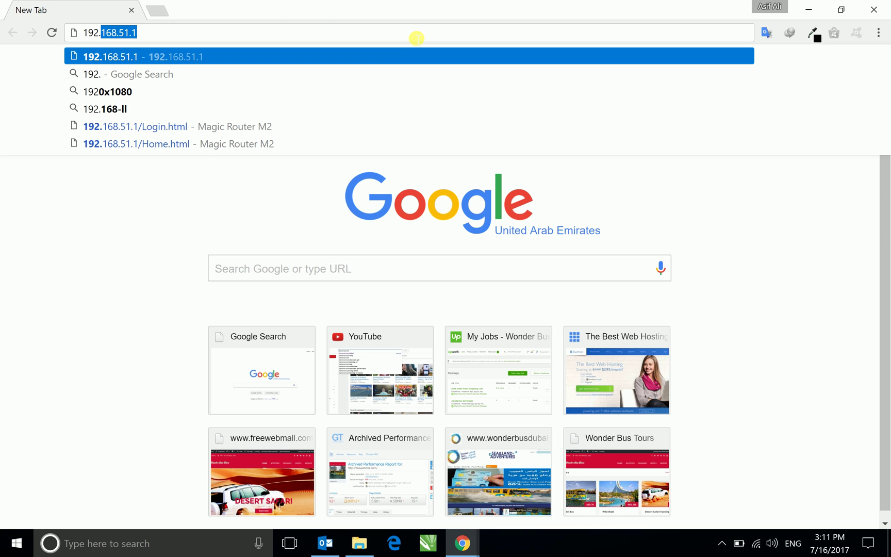
type(".16")
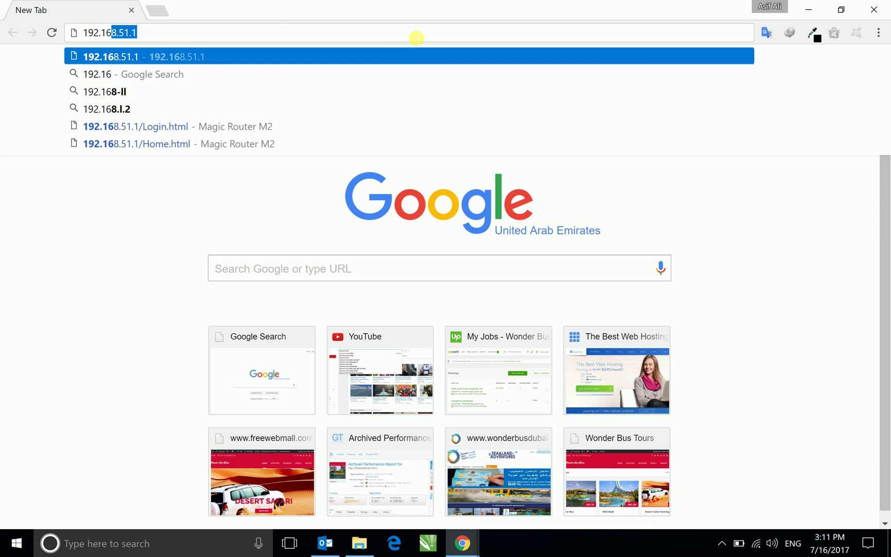
type("8")
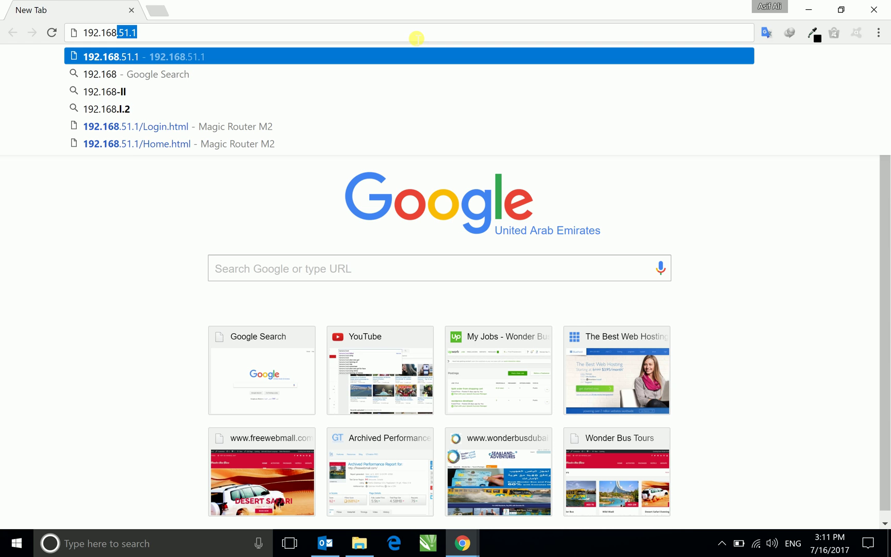
type(".51.")
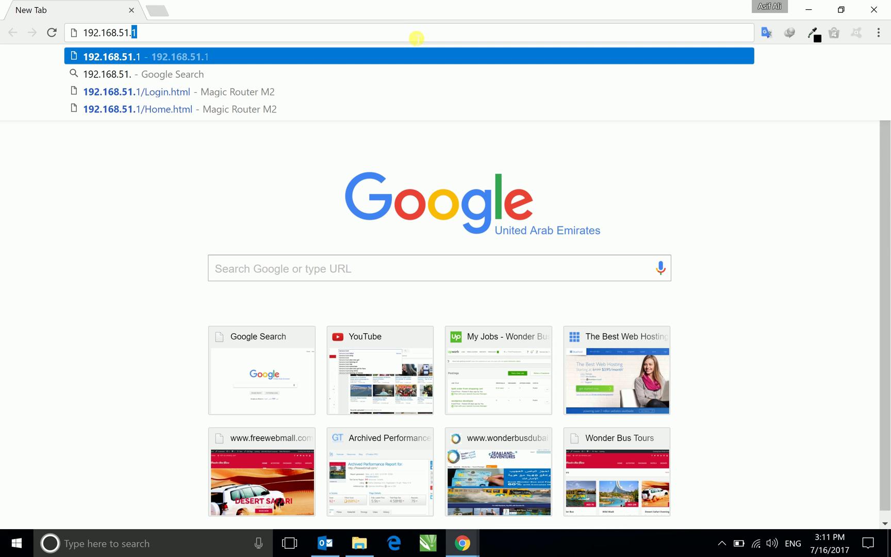
type("1")
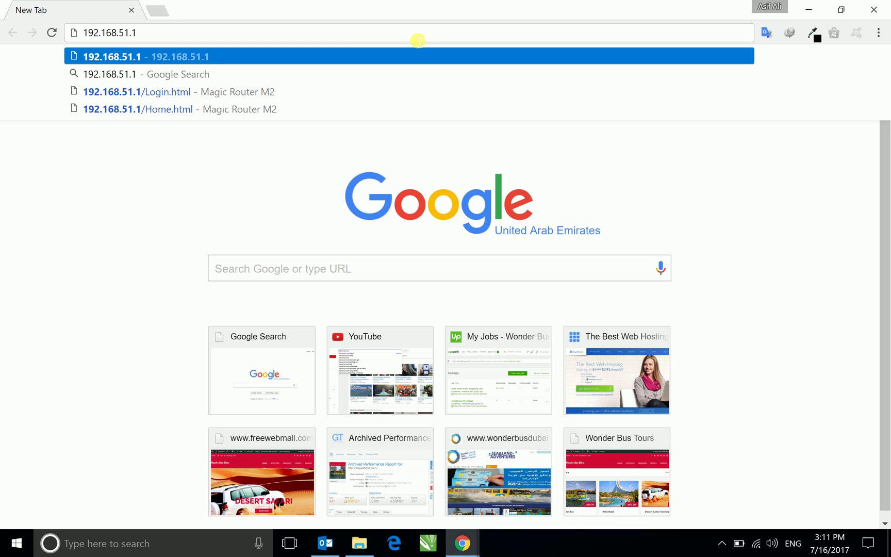
key("Return")
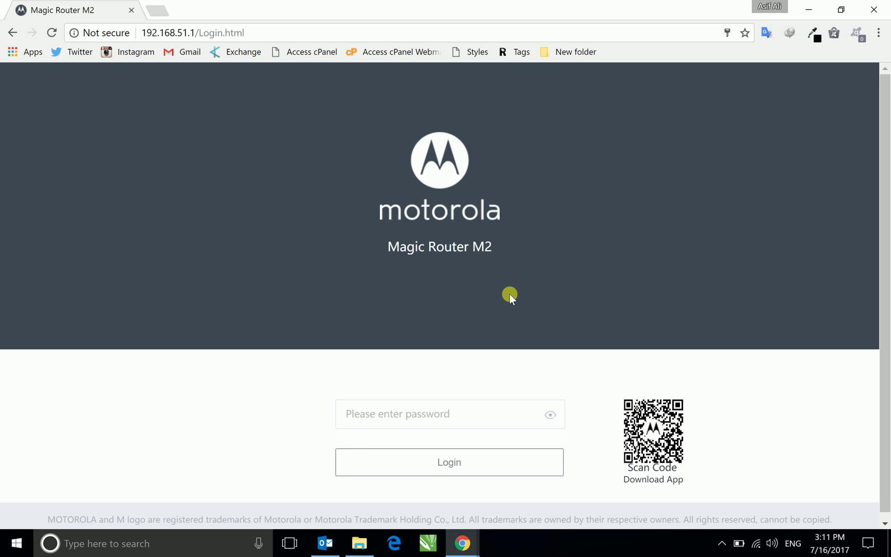
Step: Log in with the saved router password and view the Internet connection details (DHCP, IP 192.168.198.105)
left_click(464, 420)
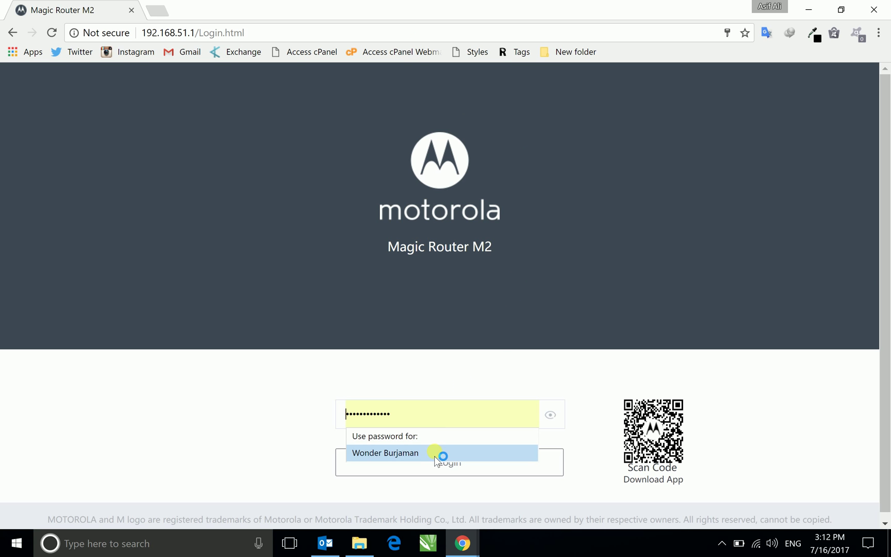
left_click(435, 454)
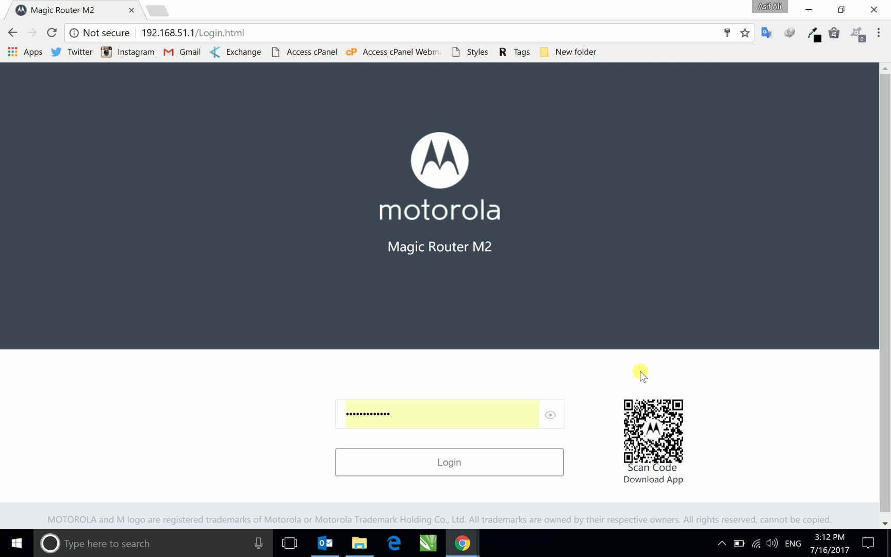
left_click(480, 462)
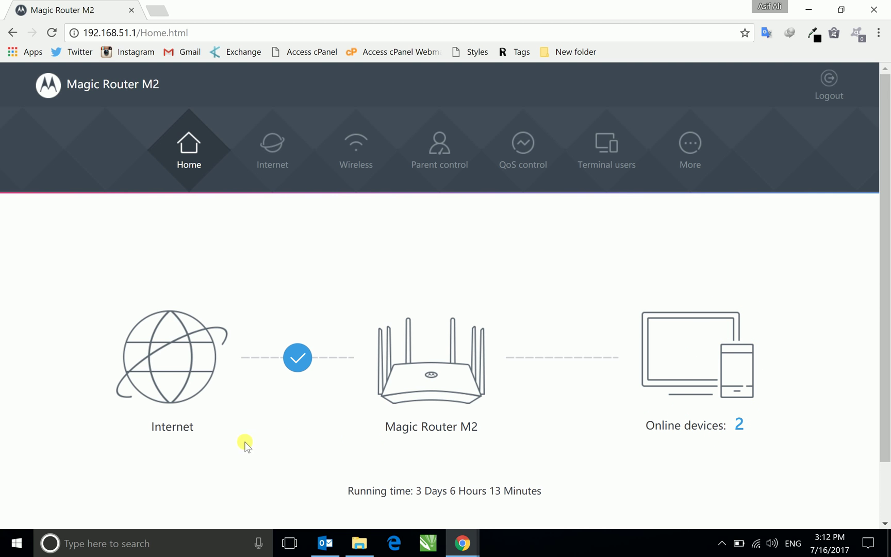
left_click(176, 360)
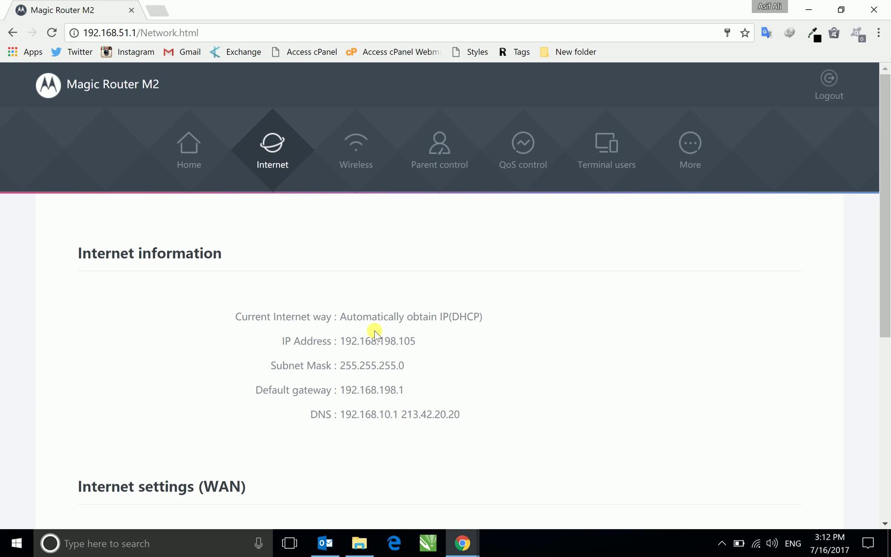
scroll(414, 341, "down", 2)
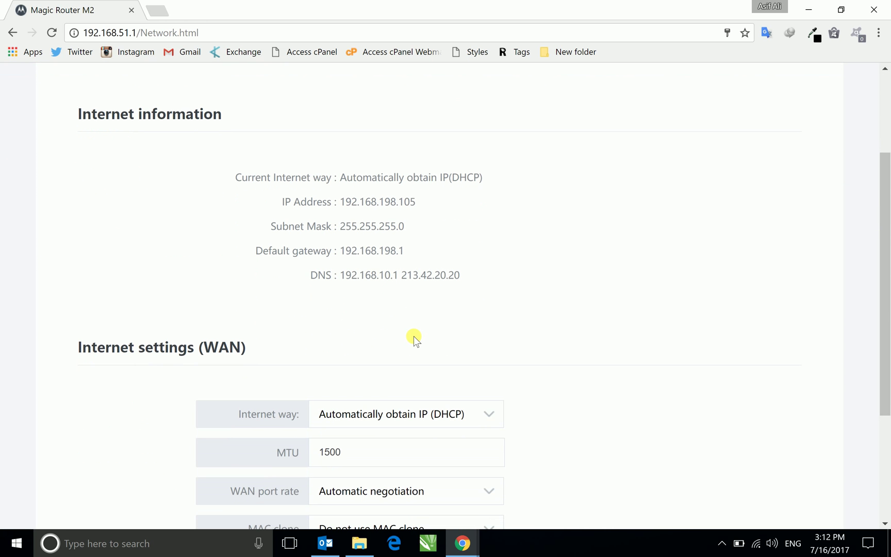
scroll(414, 341, "down", 2)
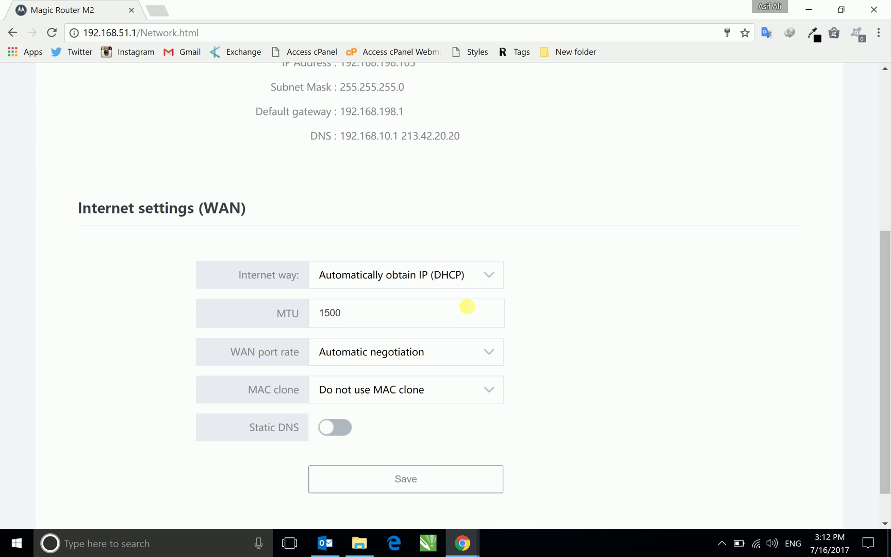
left_click(481, 282)
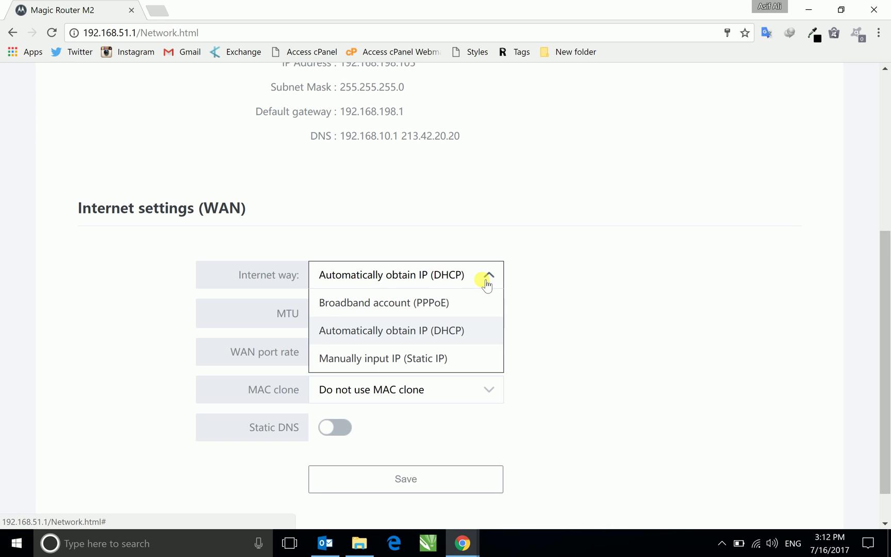
left_click(624, 292)
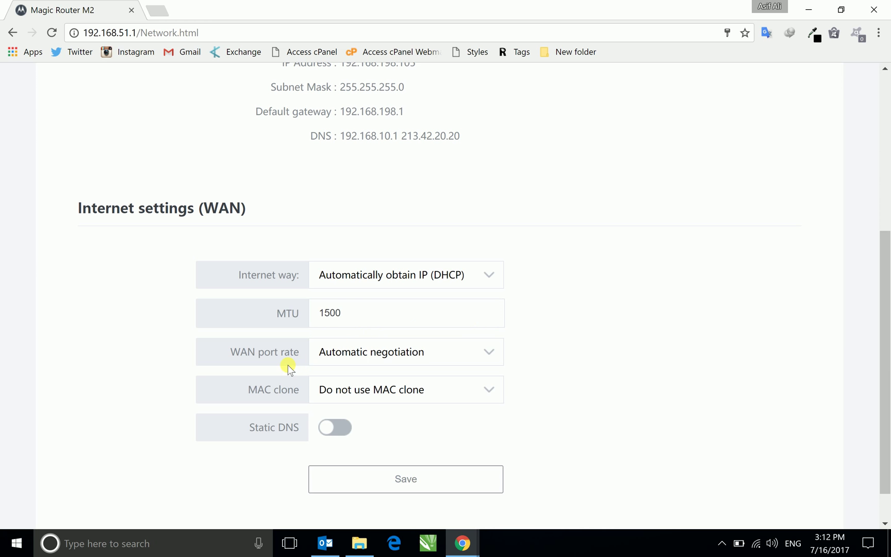
left_click(464, 362)
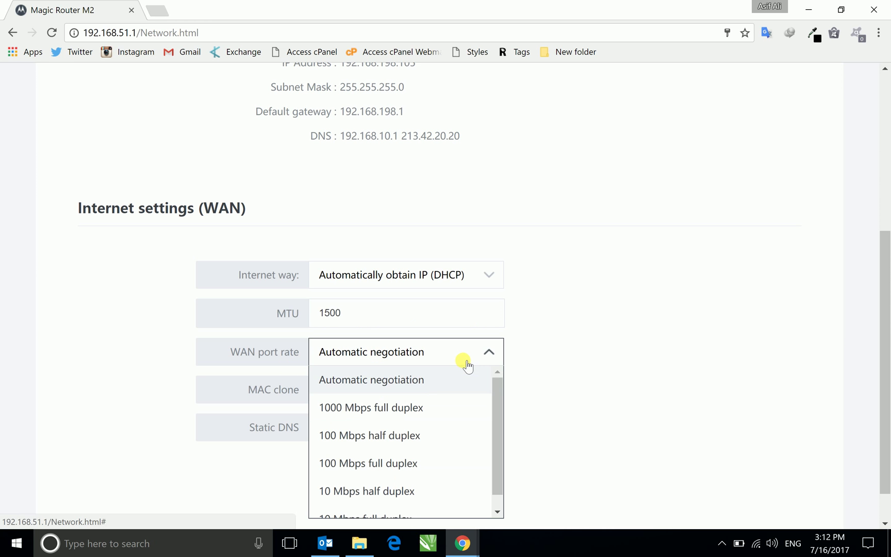
scroll(472, 408, "down", 1)
left_click(581, 390)
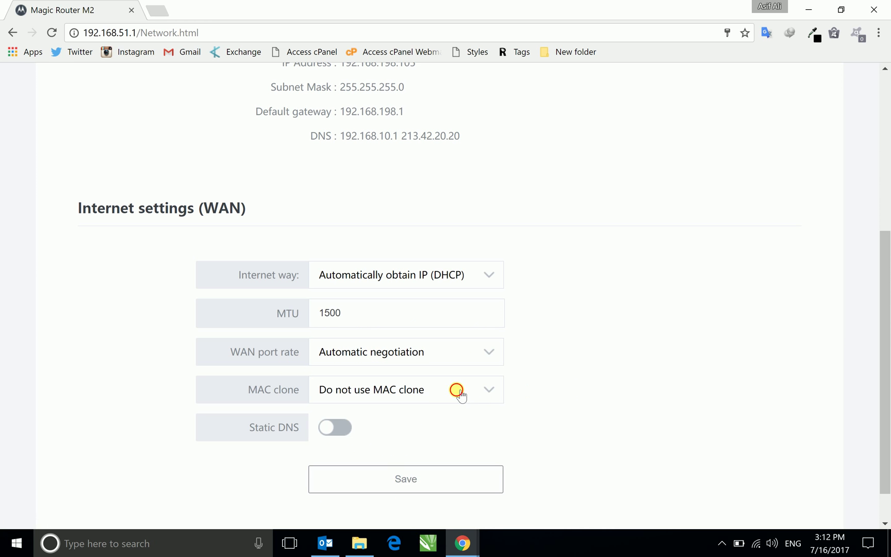
left_click(459, 392)
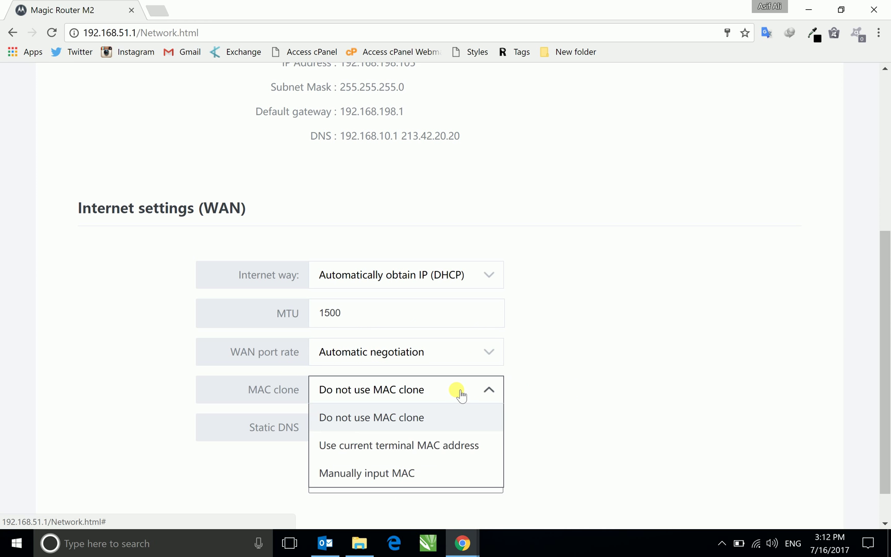
left_click(13, 33)
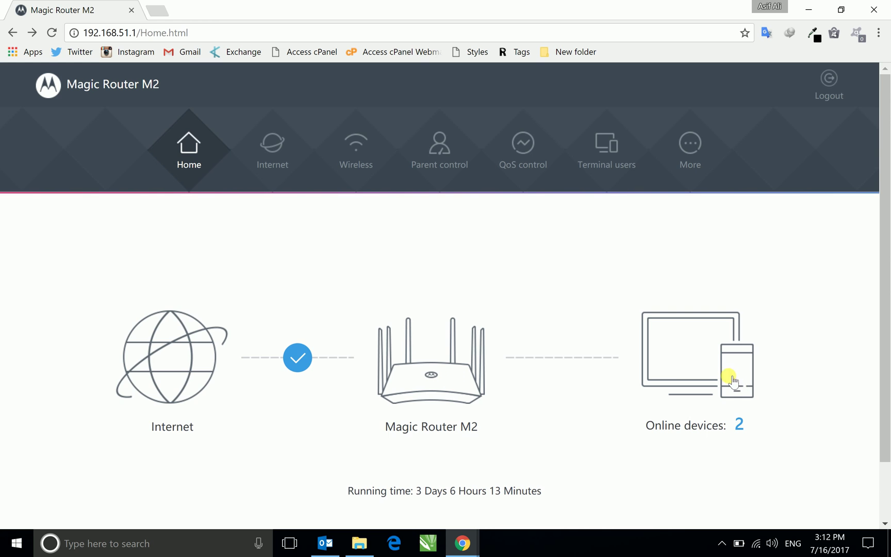
left_click(705, 365)
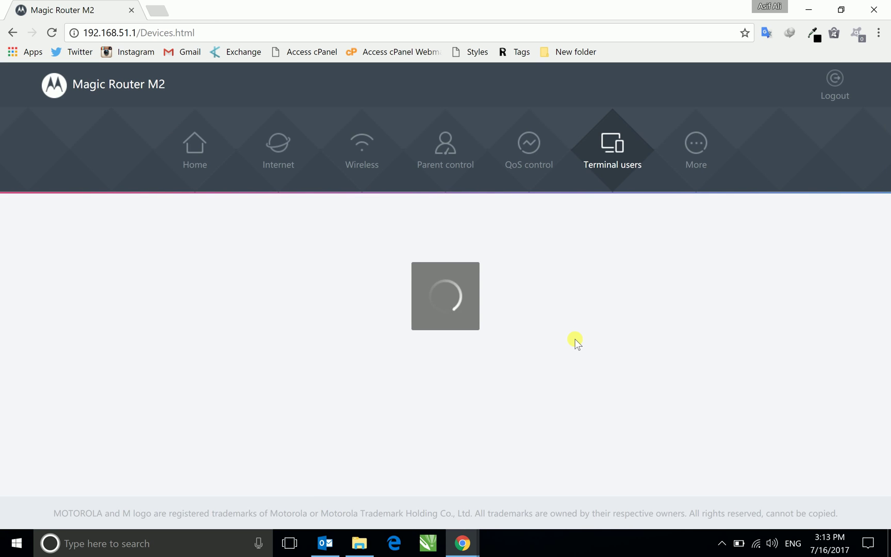
scroll(578, 344, "down", 2)
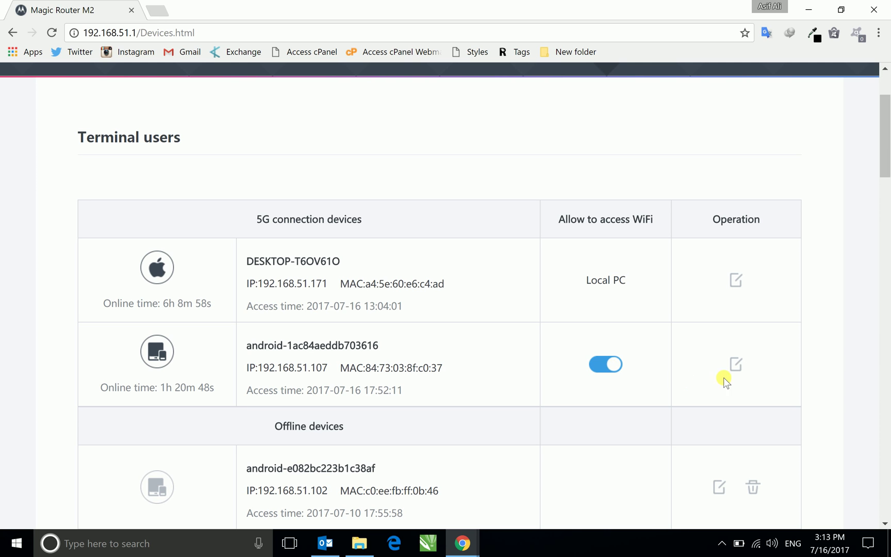
left_click(736, 364)
left_click(493, 371)
scroll(397, 262, "down", 1)
scroll(400, 266, "down", 1)
scroll(400, 266, "down", 1)
scroll(401, 267, "up", 1)
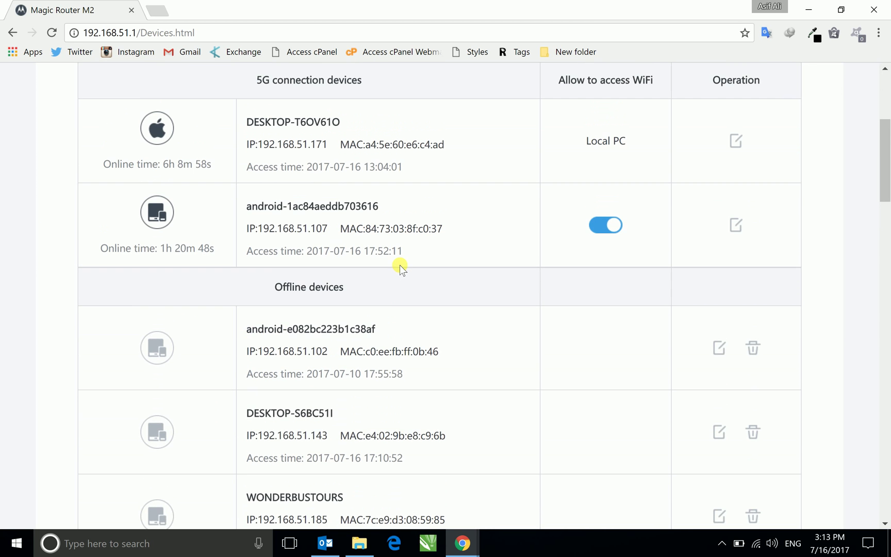
scroll(401, 270, "up", 2)
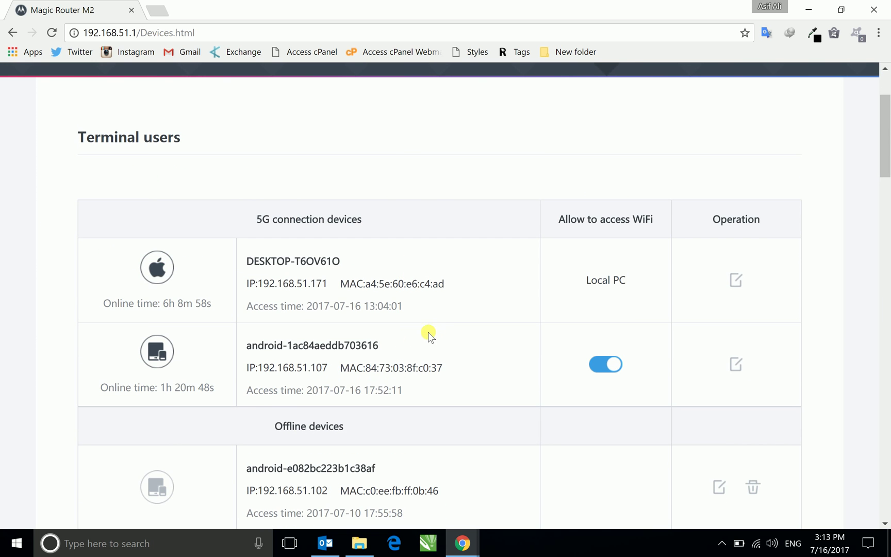
scroll(278, 278, "up", 1)
scroll(204, 251, "up", 2)
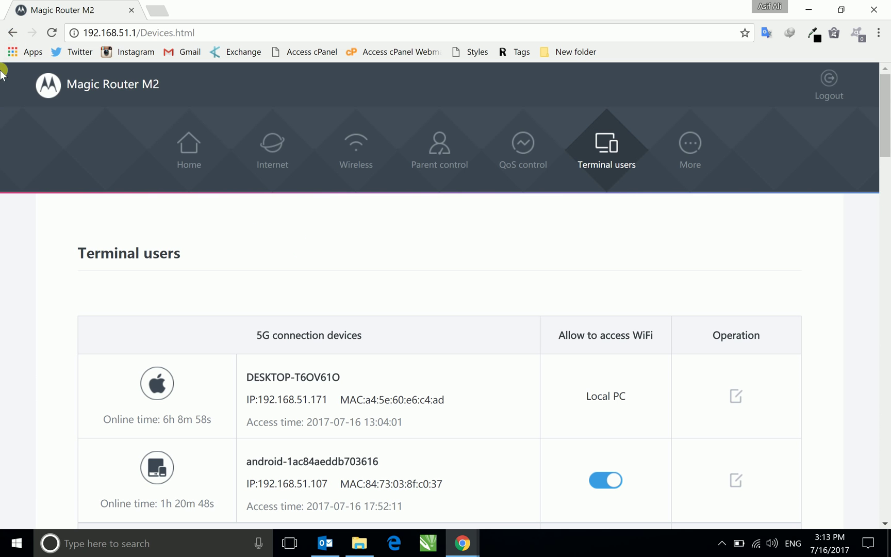
left_click(12, 32)
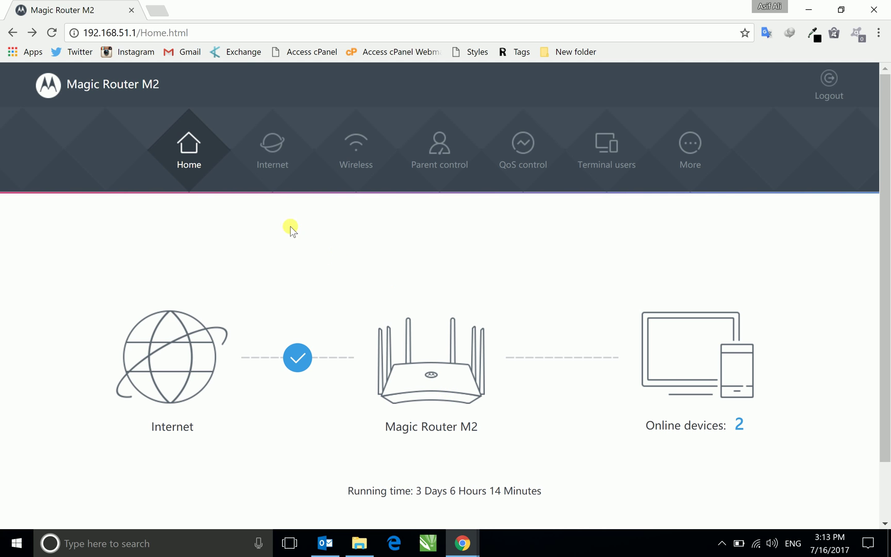
Step: Check the Internet info page, return Home and show the Wireless settings
left_click(281, 158)
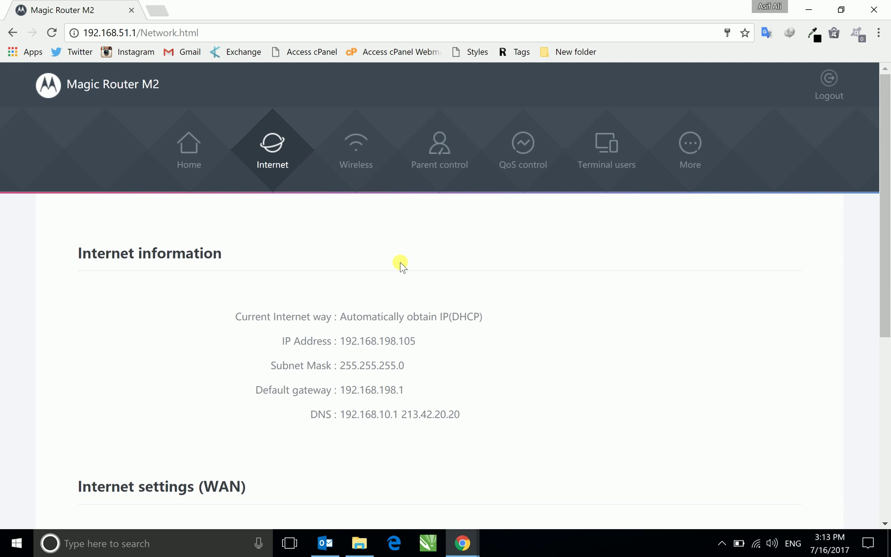
left_click(13, 33)
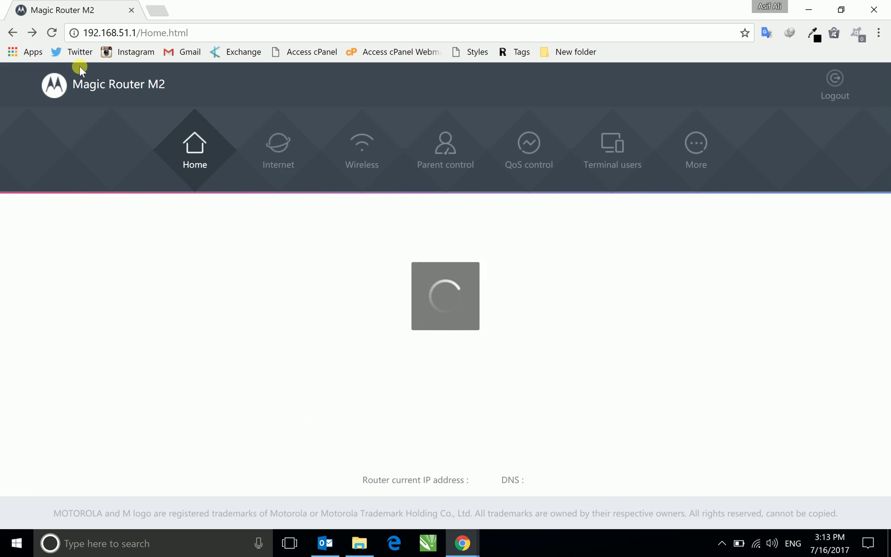
left_click(356, 155)
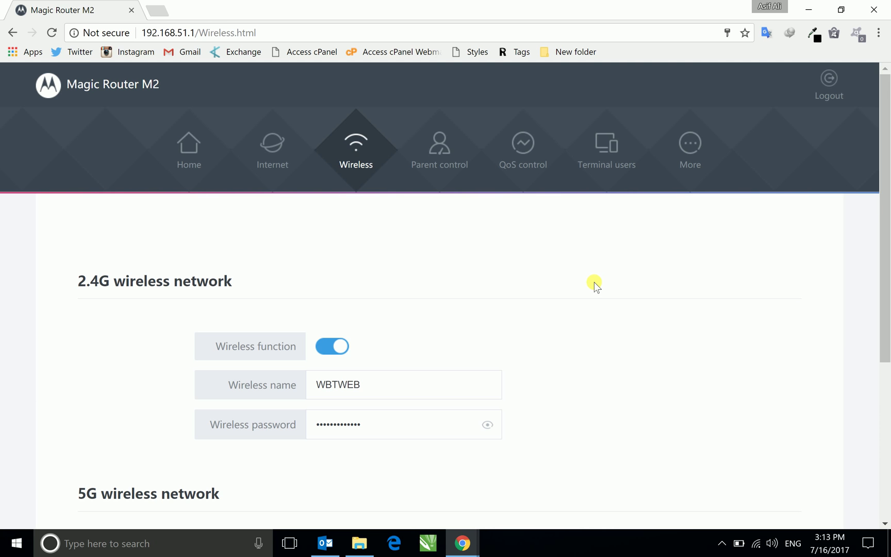
scroll(593, 286, "down", 2)
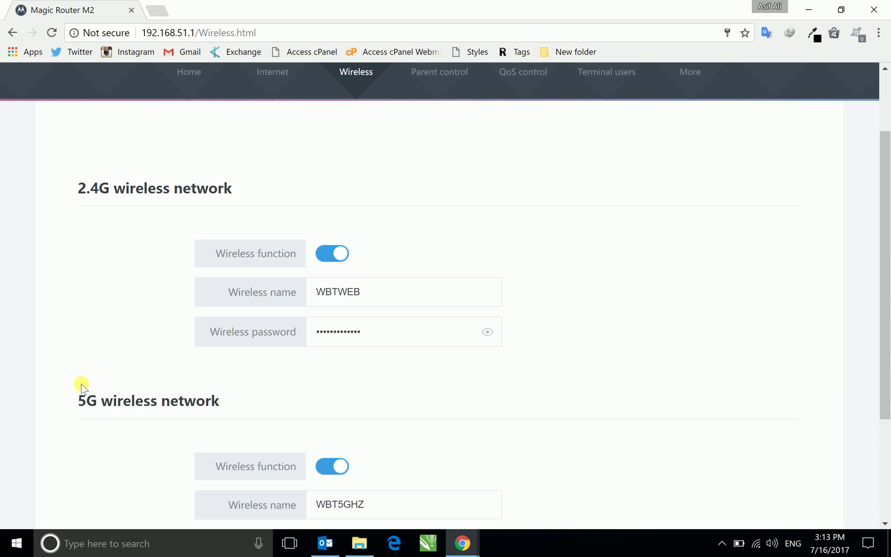
Step: Highlight the 2.4G WBTWEB and 5G WBT5GHZ network headings while reviewing both enabled bands
double_click(89, 407)
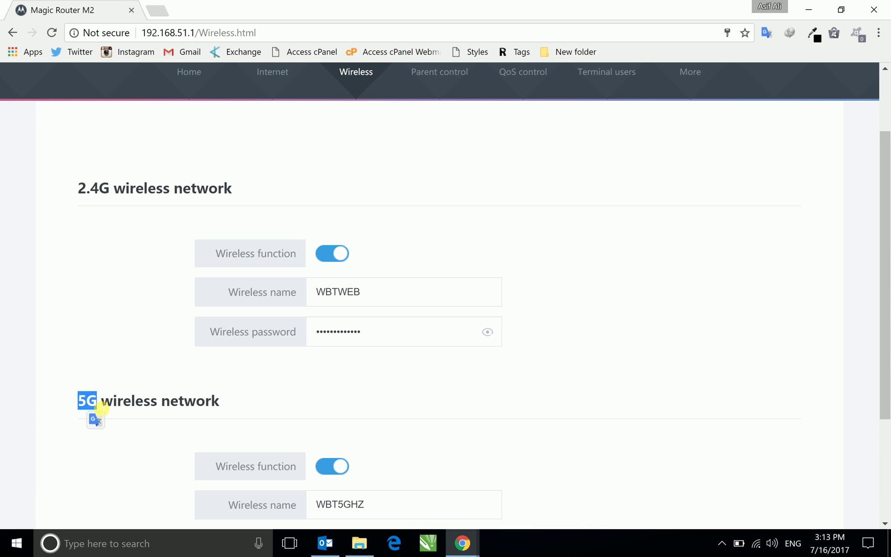
left_click(142, 404)
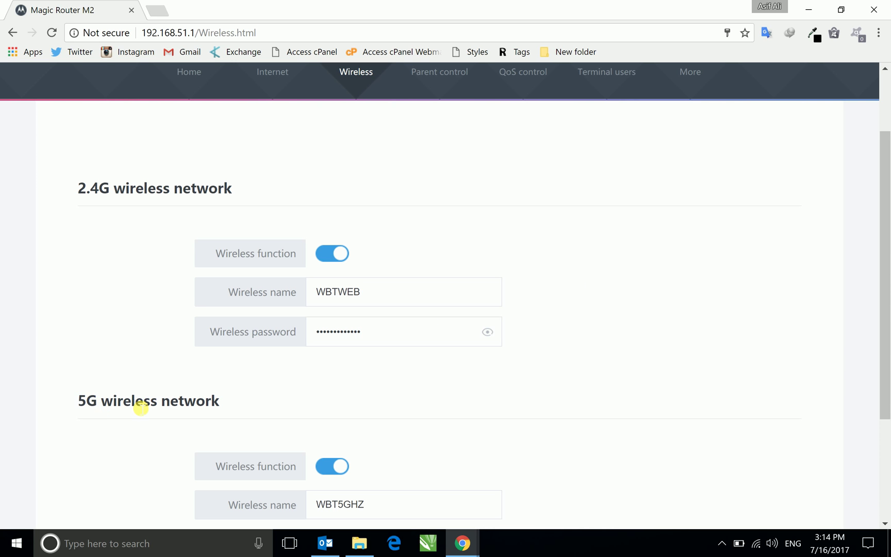
double_click(91, 407)
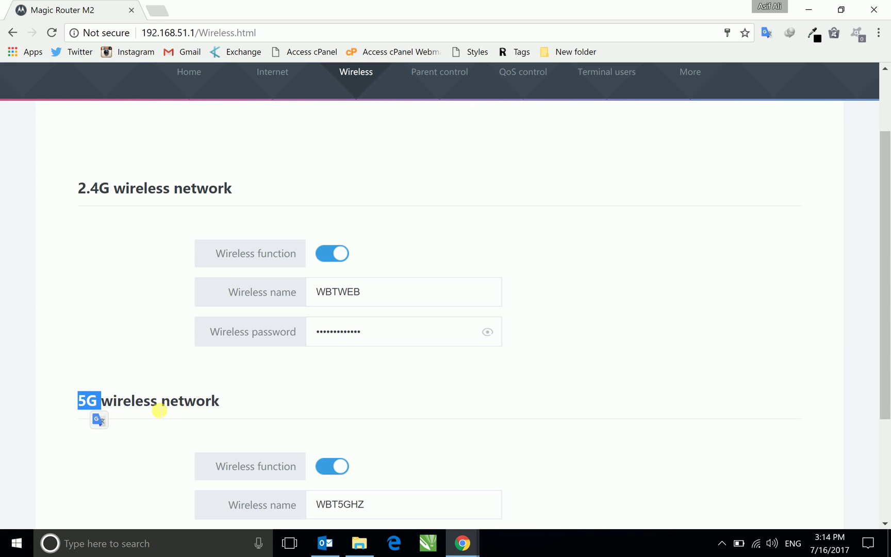
left_click(160, 410)
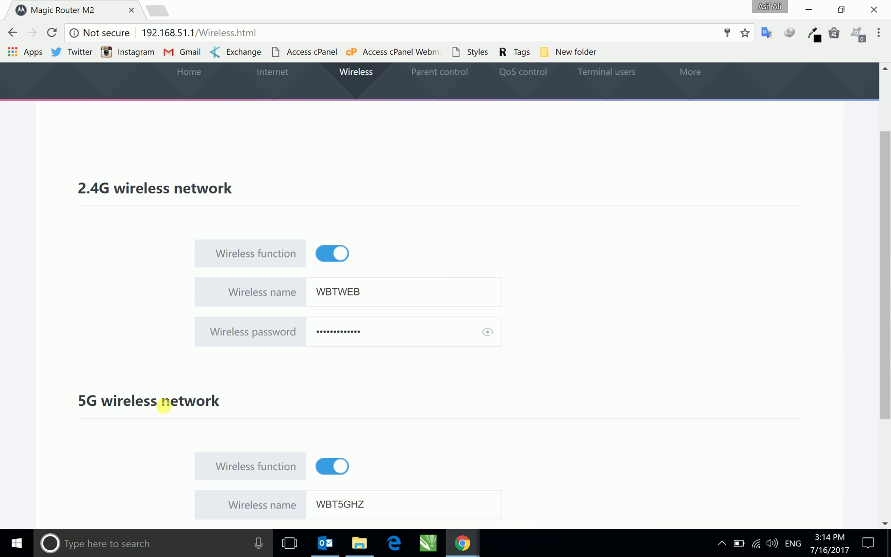
left_click_drag(79, 402, 97, 409)
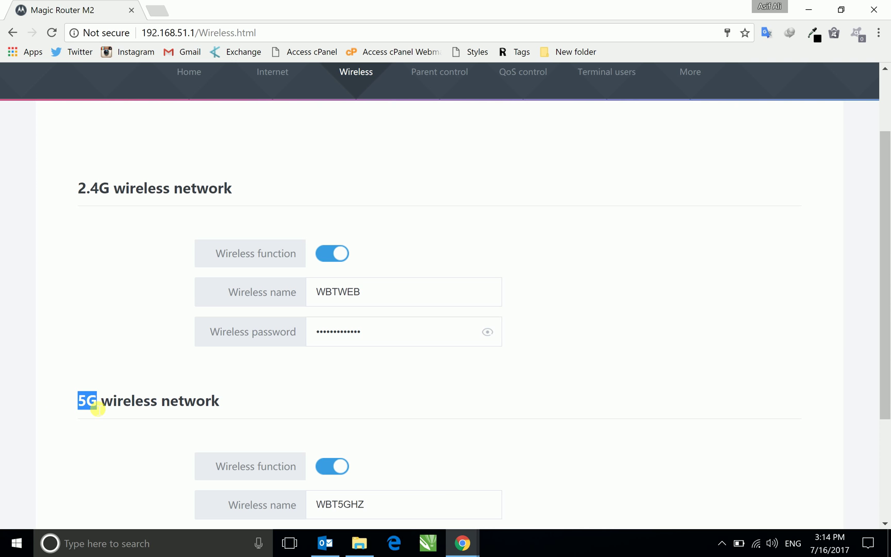
left_click(119, 409)
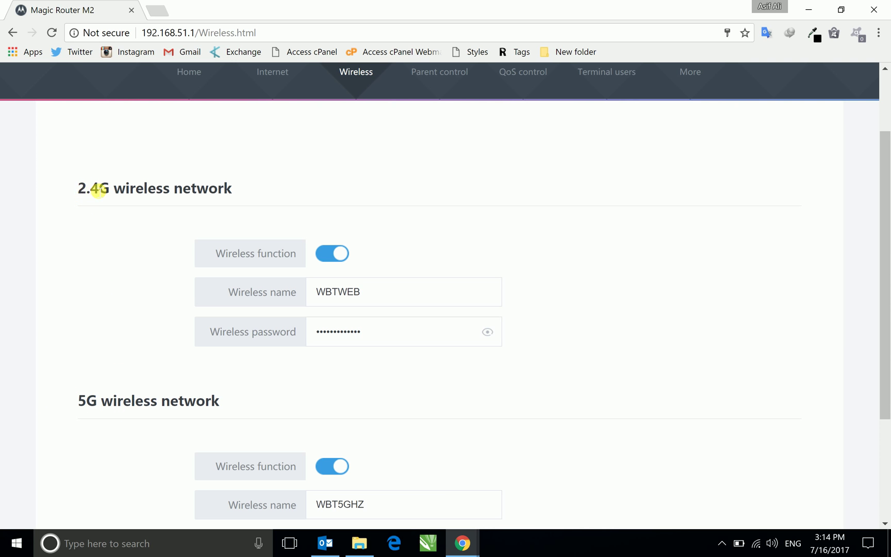
double_click(98, 190)
left_click_drag(78, 402, 105, 407)
left_click(136, 398)
left_click_drag(85, 401, 236, 409)
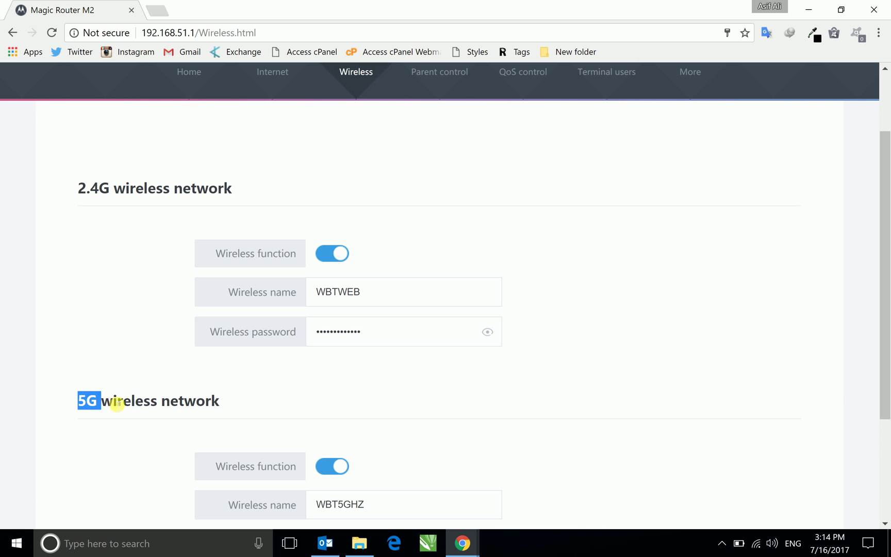
left_click(169, 385)
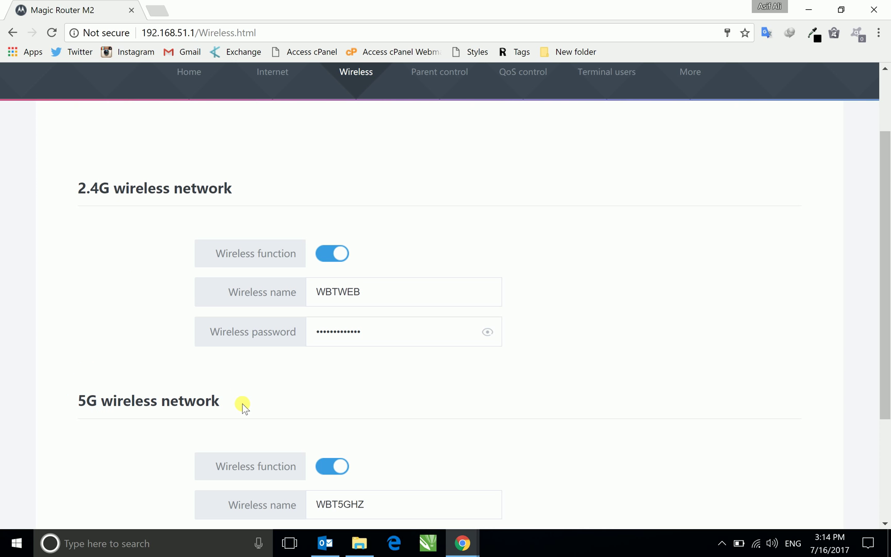
scroll(185, 419, "down", 1)
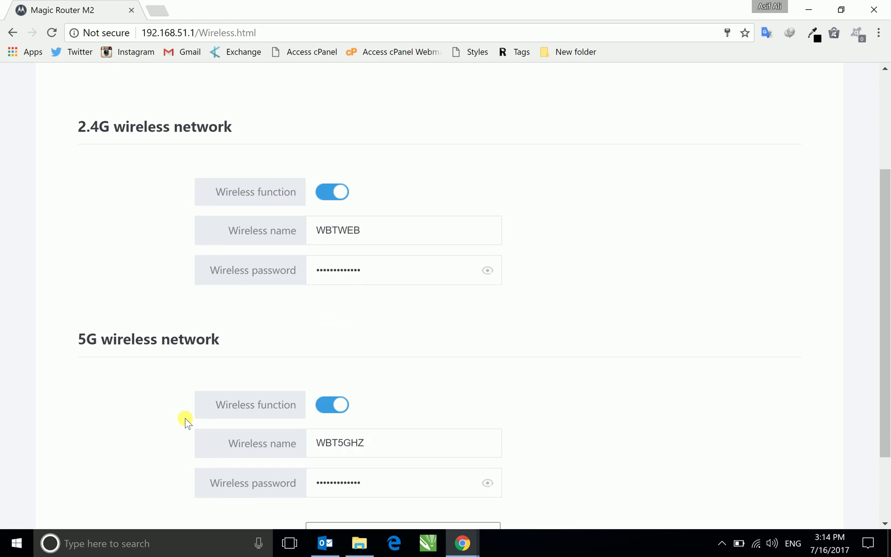
scroll(185, 420, "down", 1)
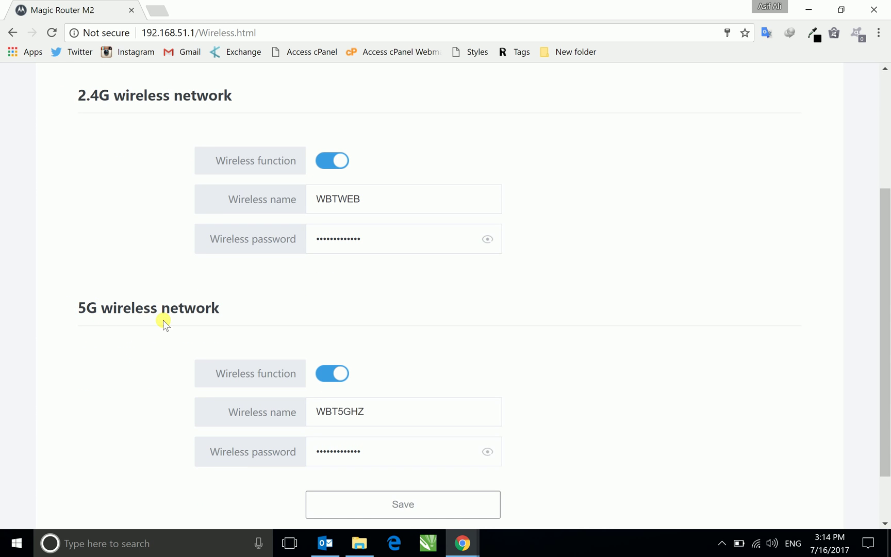
scroll(163, 319, "up", 1)
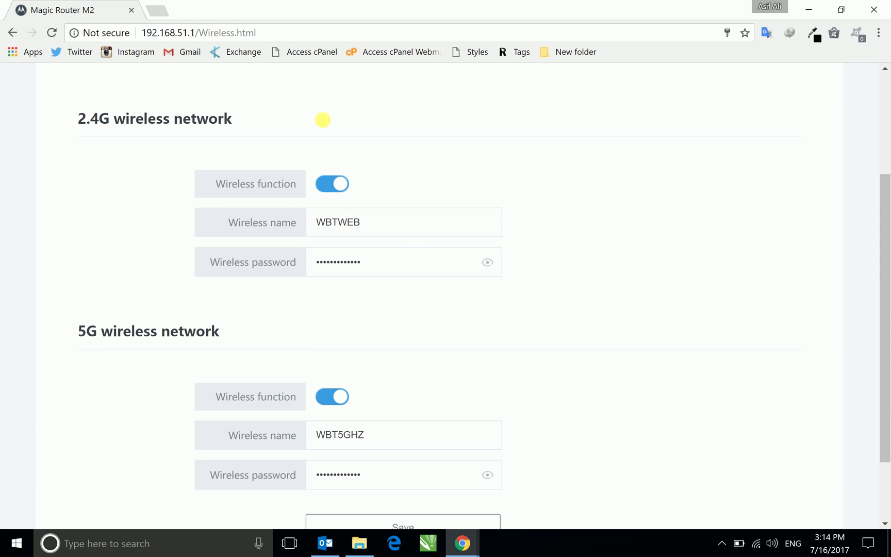
scroll(300, 354, "down", 1)
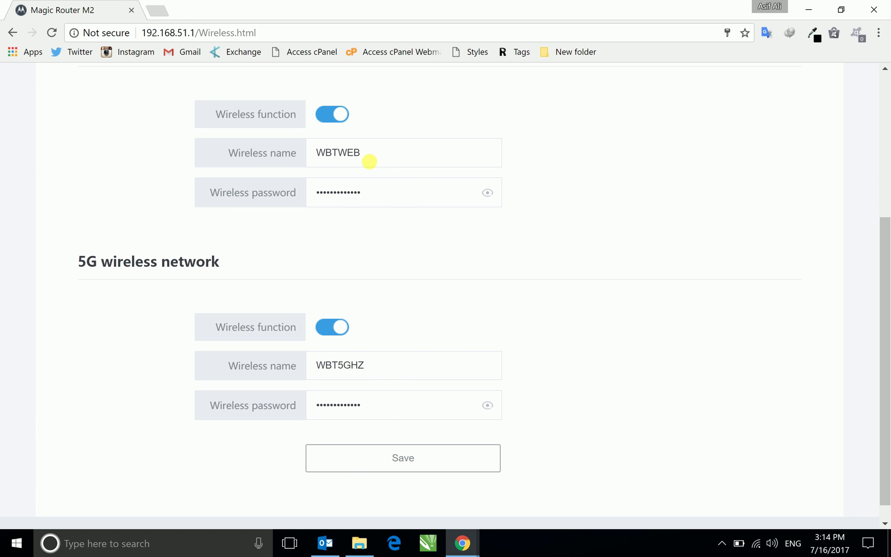
scroll(370, 383, "up", 2)
scroll(380, 382, "up", 2)
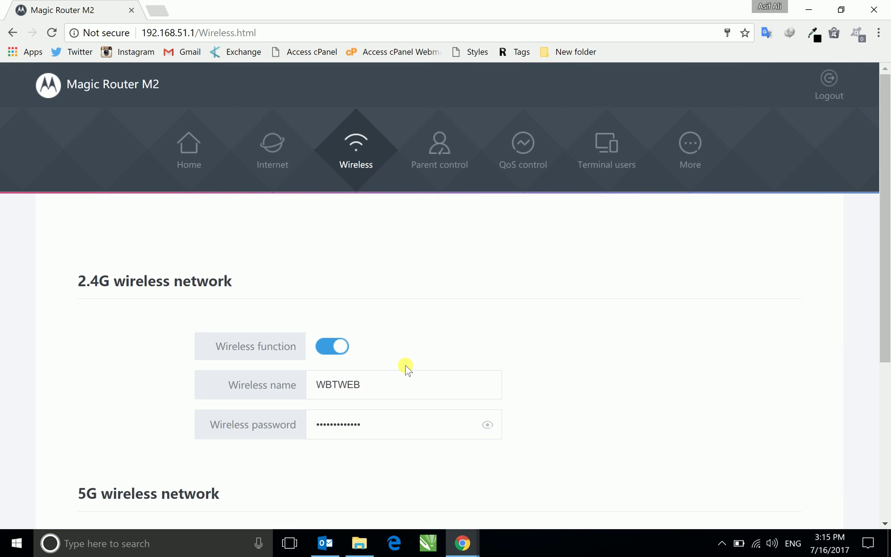
left_click(447, 172)
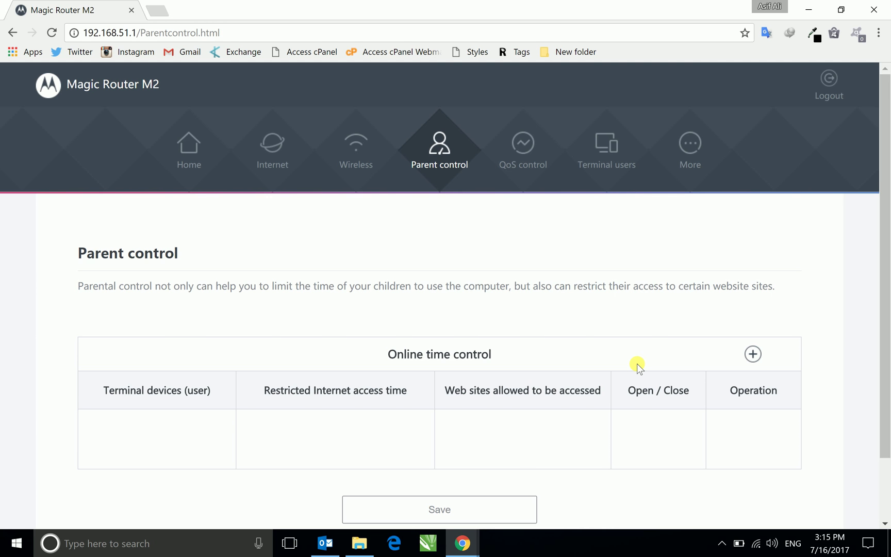
Step: Preview a new restricted-access rule, toggling Websites on and off, then cancel without adding it
left_click(752, 353)
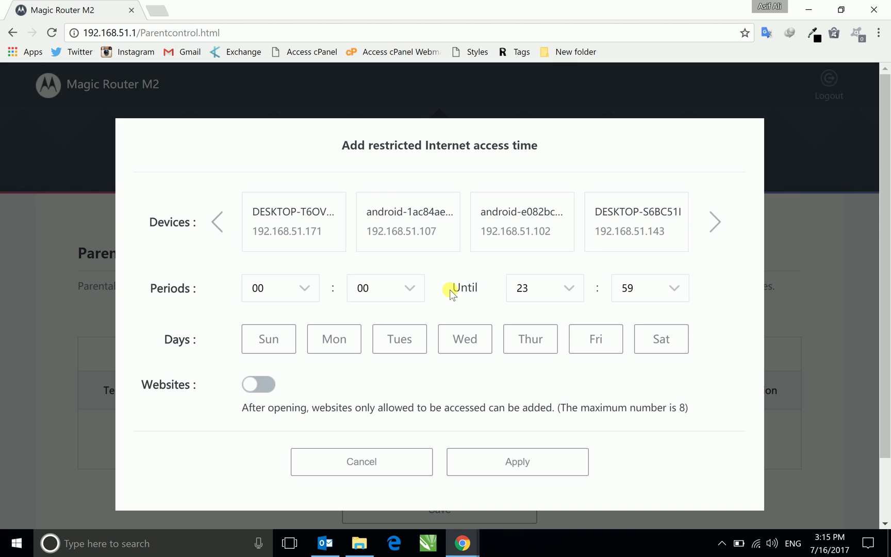
left_click(263, 384)
scroll(402, 382, "down", 2)
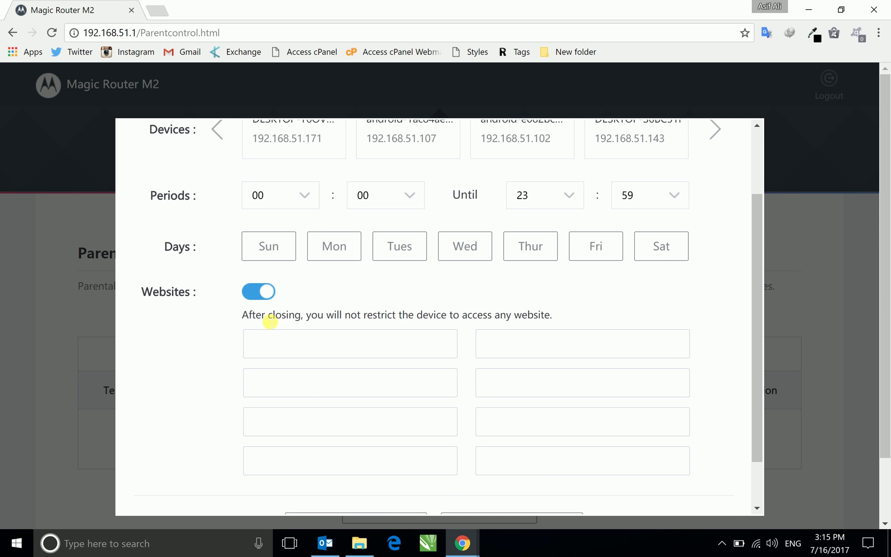
left_click(265, 297)
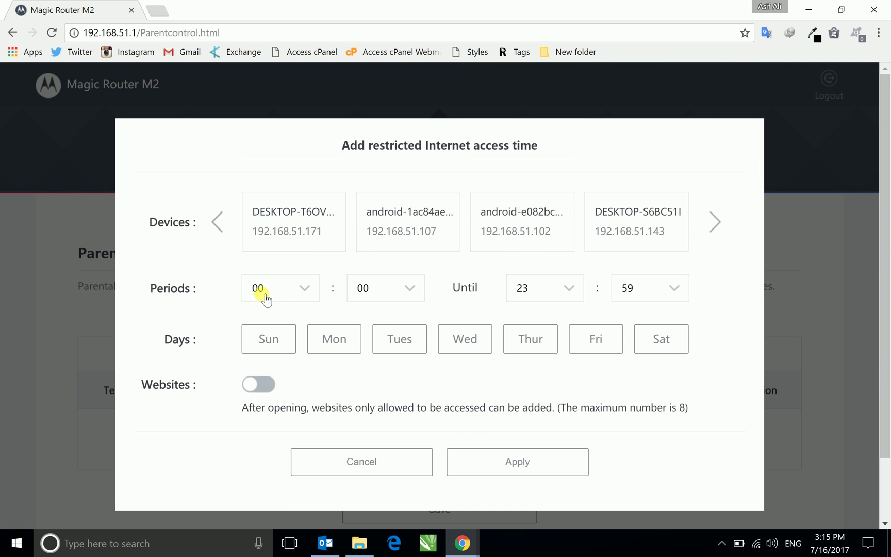
left_click(397, 464)
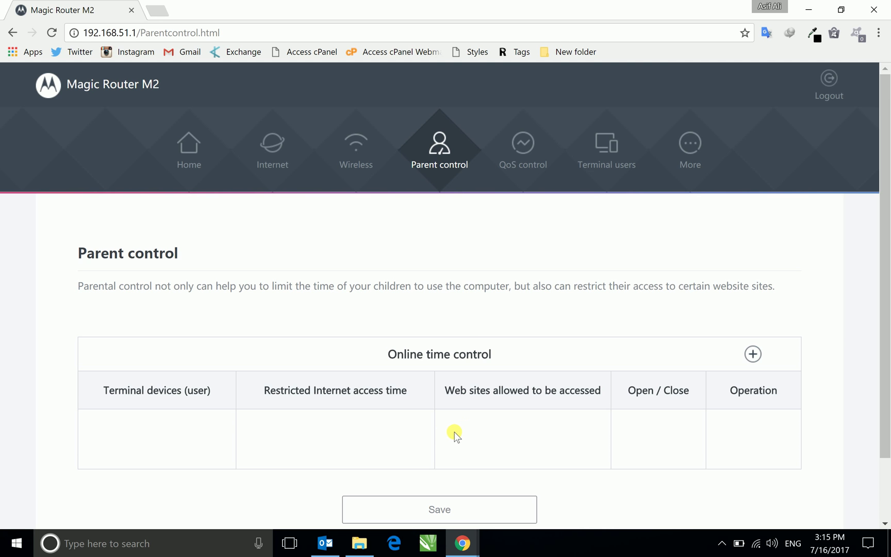
left_click(524, 161)
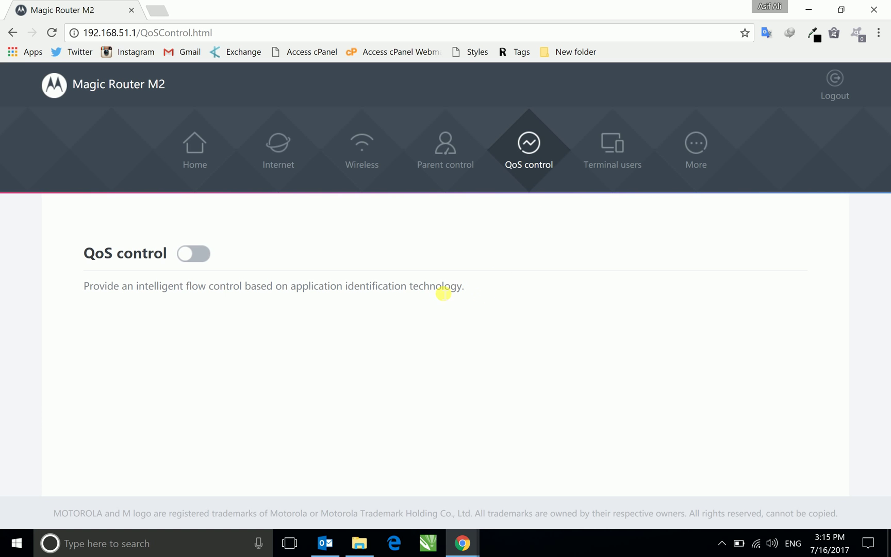
left_click(206, 255)
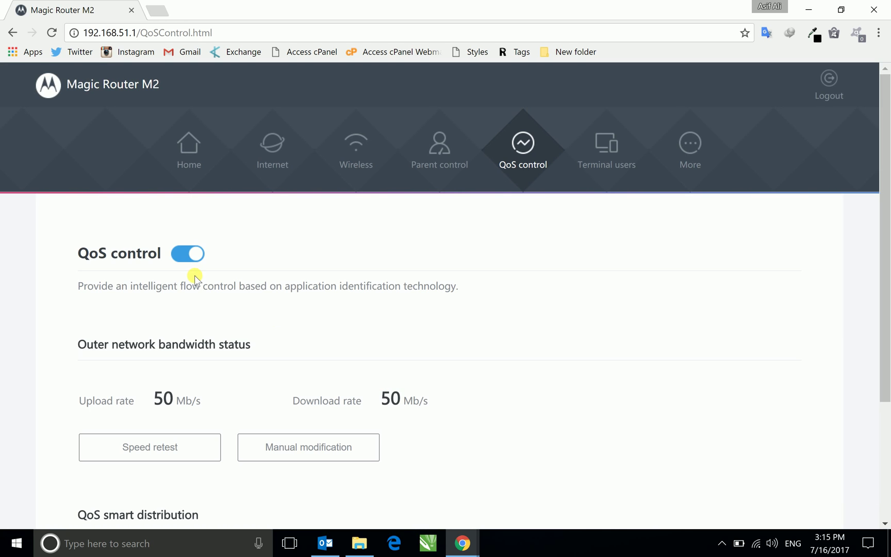
left_click(192, 253)
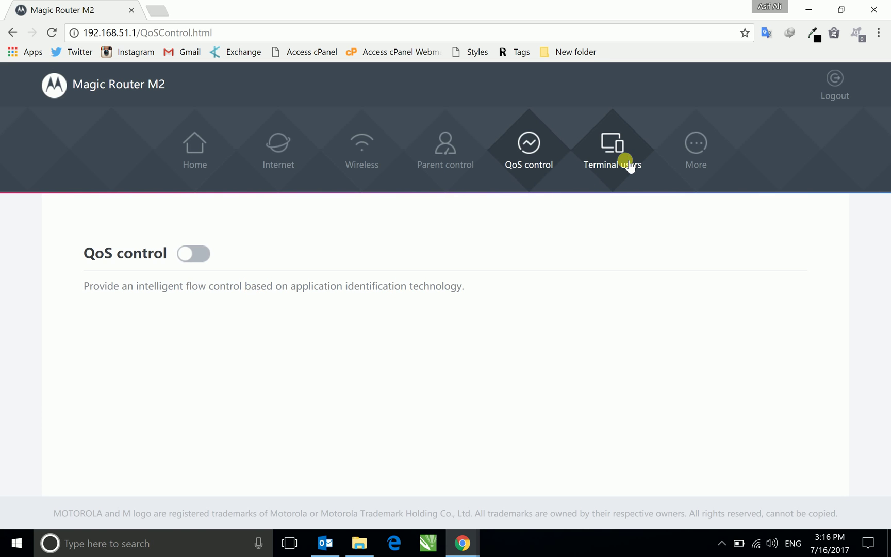
left_click(627, 163)
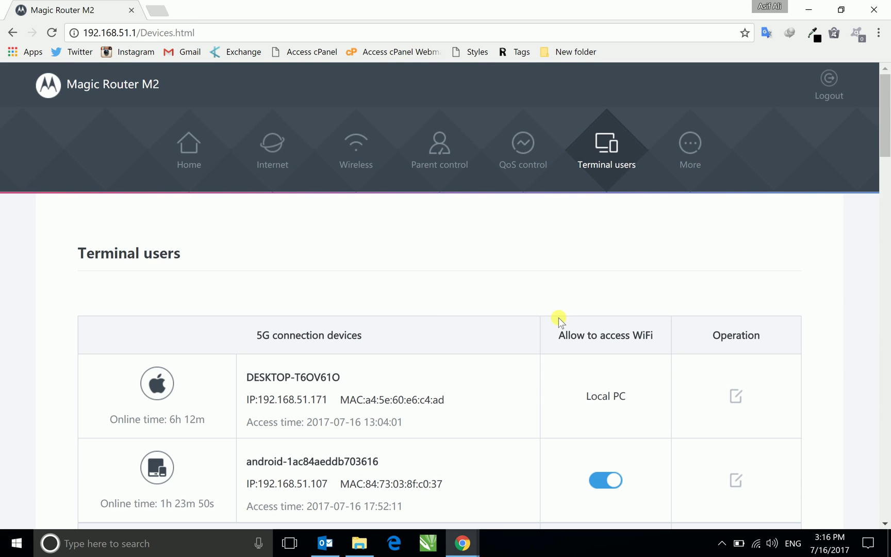
scroll(208, 230, "down", 1)
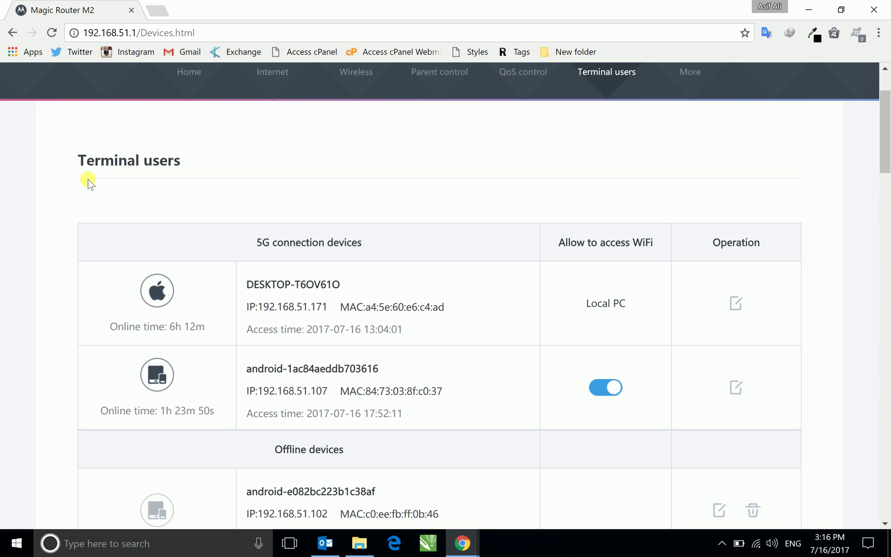
left_click(12, 33)
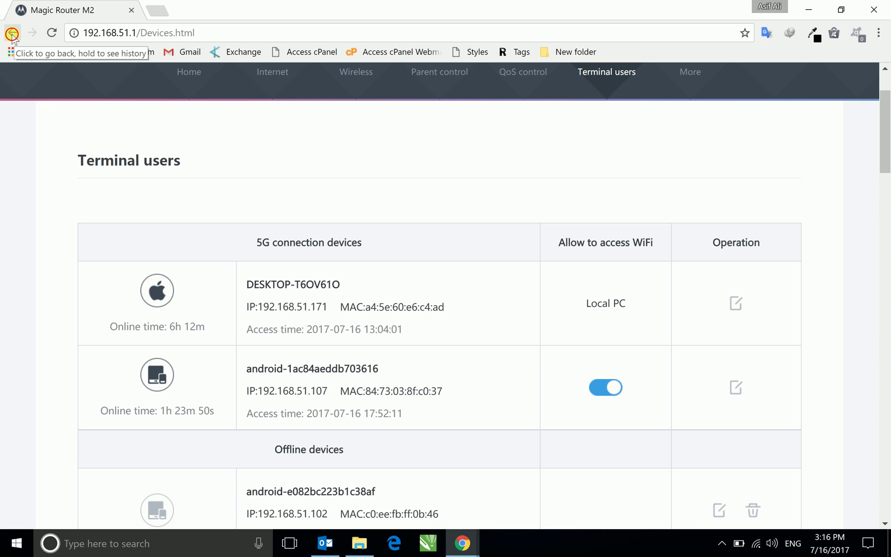
Step: Review the LAN settings and router IP address, then the empty IP/MAC binding list
left_click(692, 150)
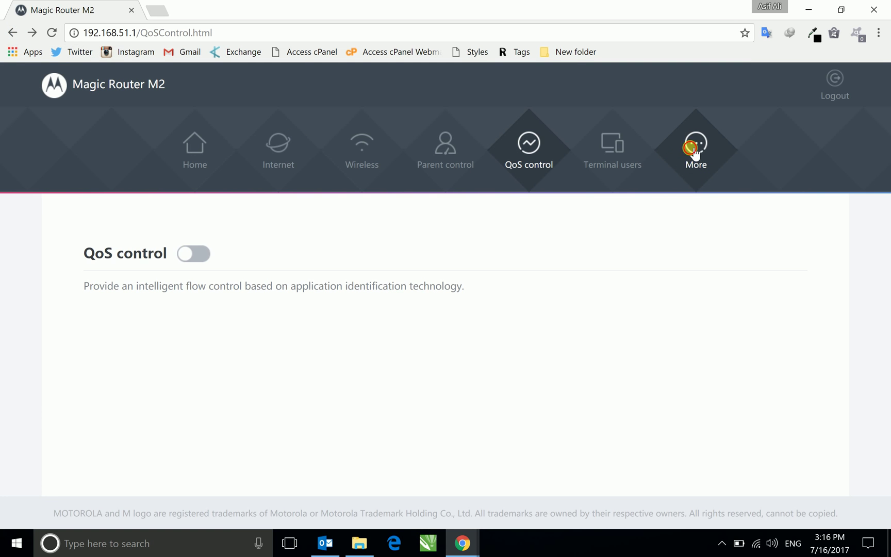
scroll(618, 302, "down", 2)
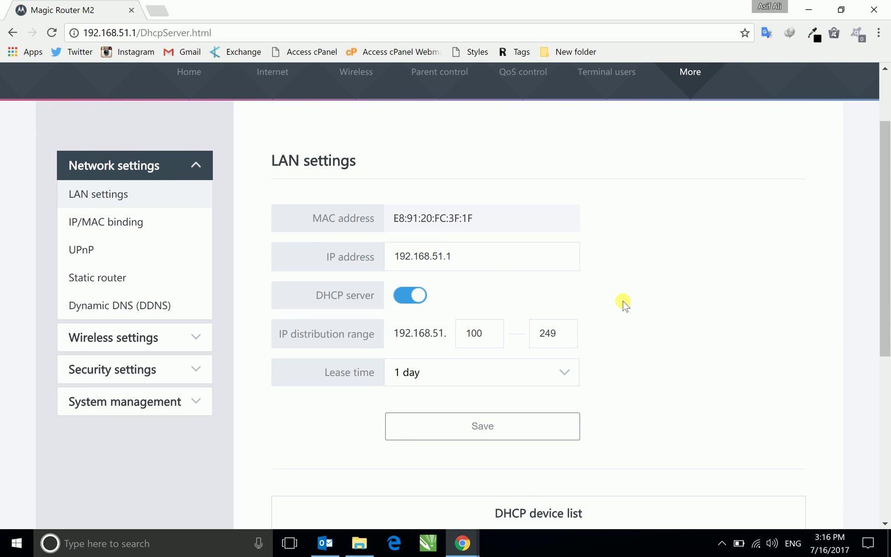
left_click_drag(471, 262, 398, 262)
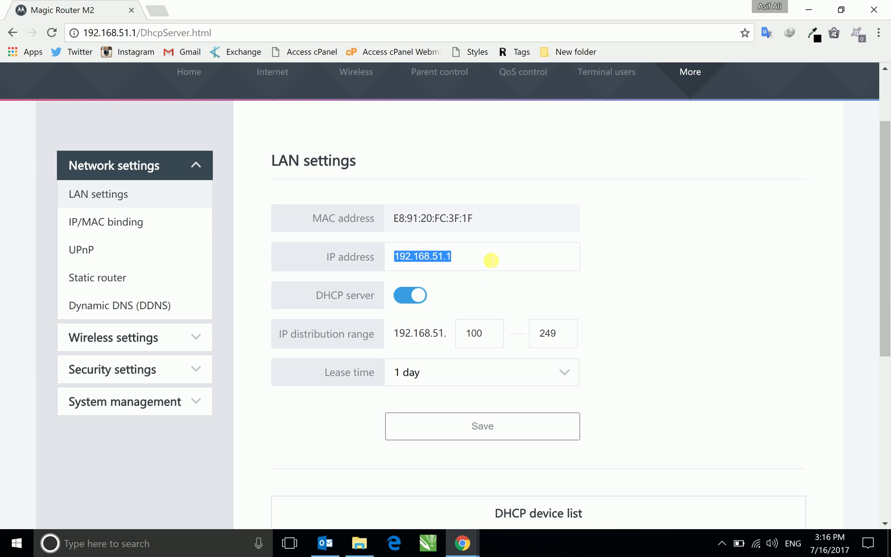
left_click(679, 287)
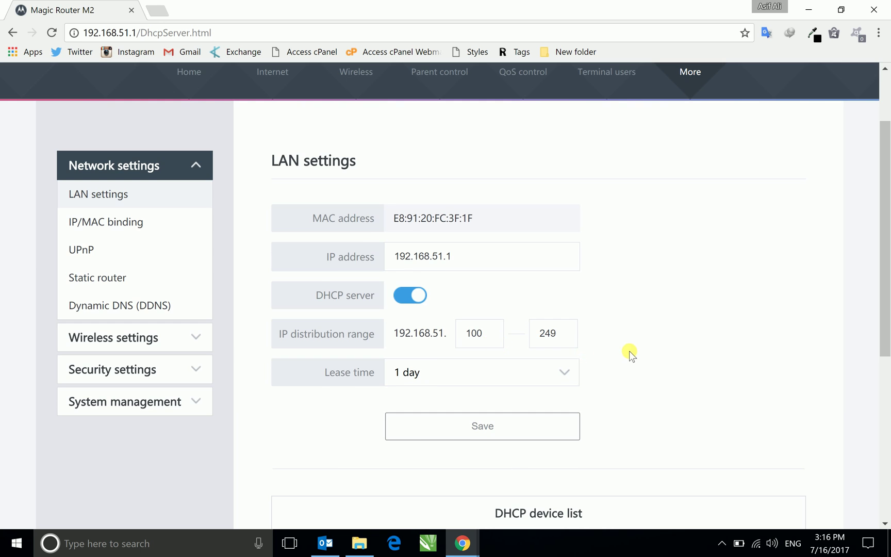
scroll(629, 351, "down", 3)
scroll(634, 341, "down", 2)
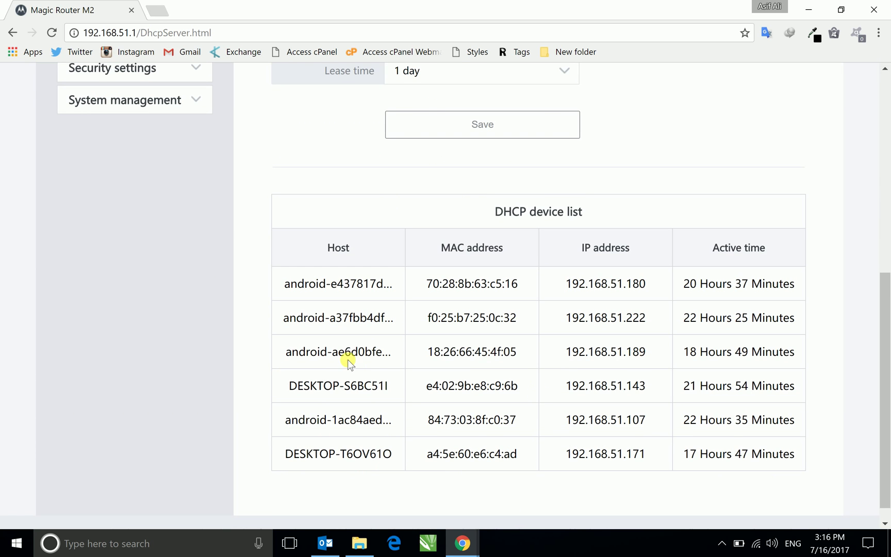
scroll(347, 359, "up", 3)
scroll(319, 357, "up", 2)
left_click(123, 174)
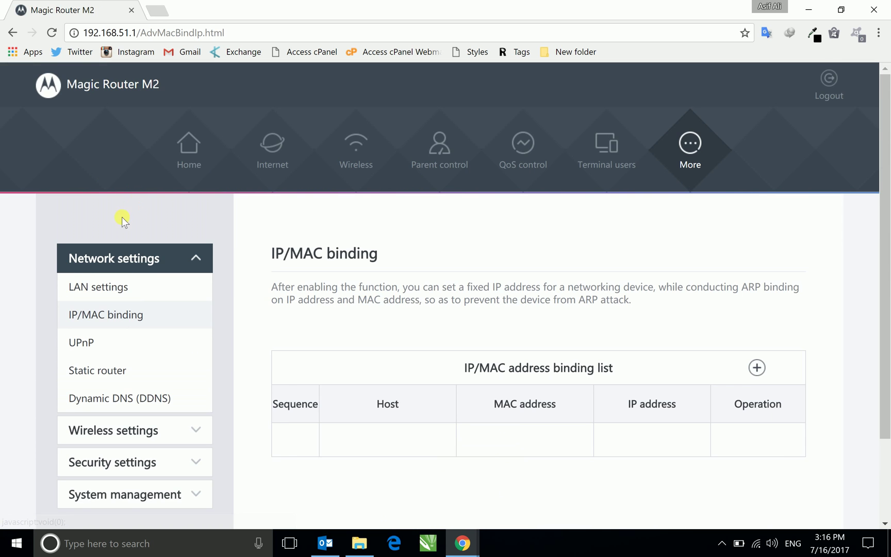
scroll(141, 311, "down", 2)
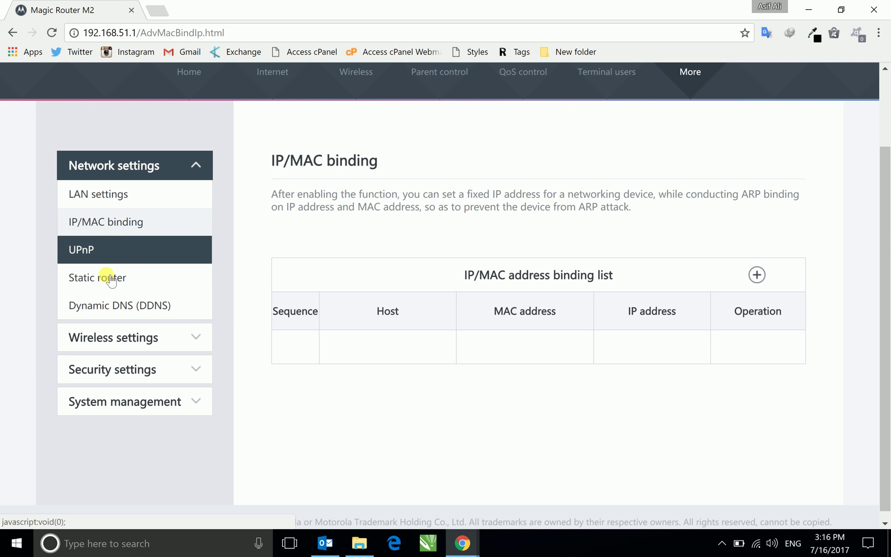
left_click(197, 340)
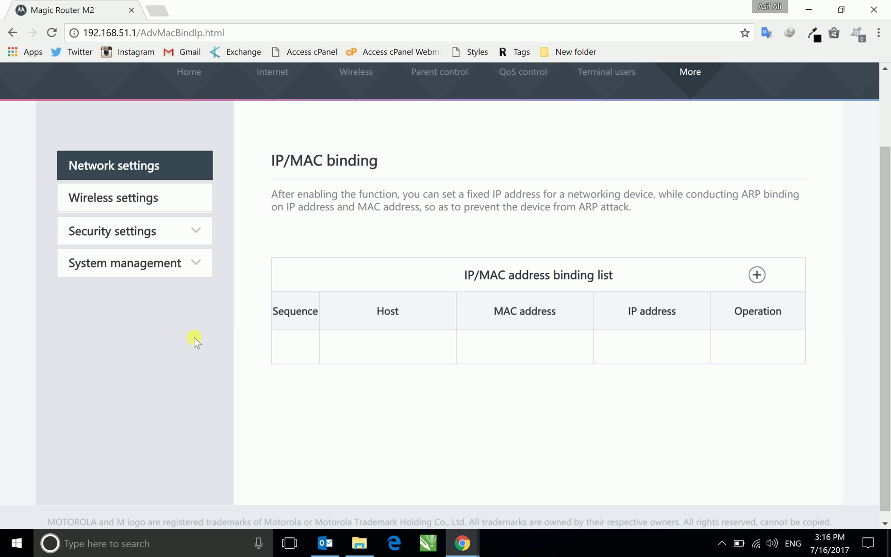
Step: Review advanced wireless settings, keeping Automatic bandwidth for 2.4G and 80MHz for 5G
left_click(126, 227)
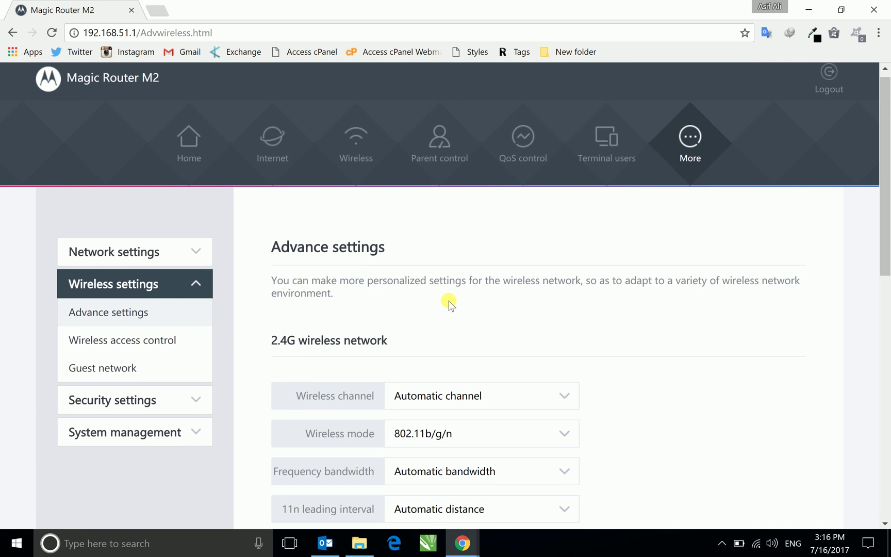
scroll(449, 302, "down", 3)
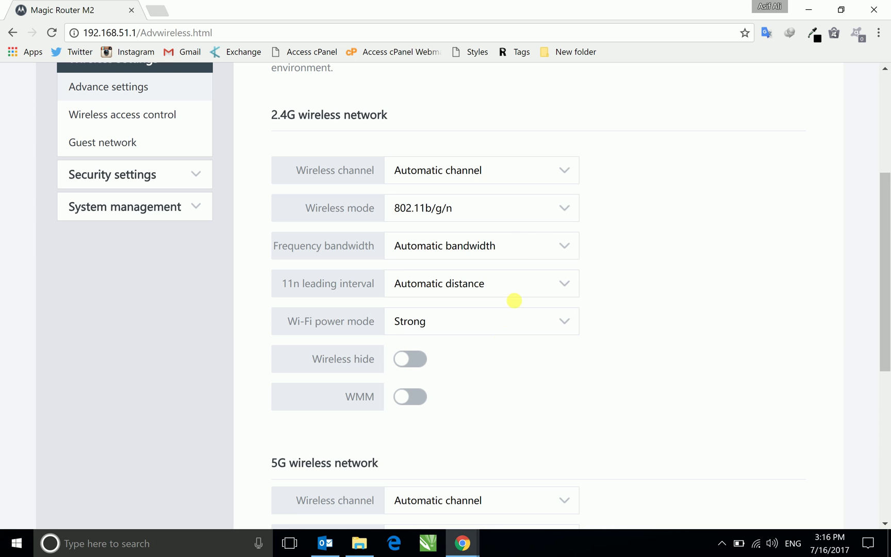
left_click(558, 247)
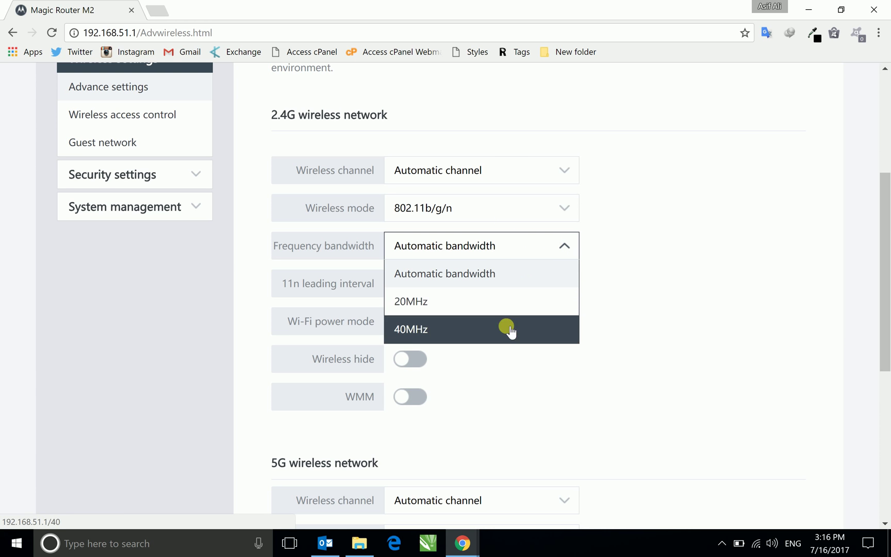
left_click(655, 232)
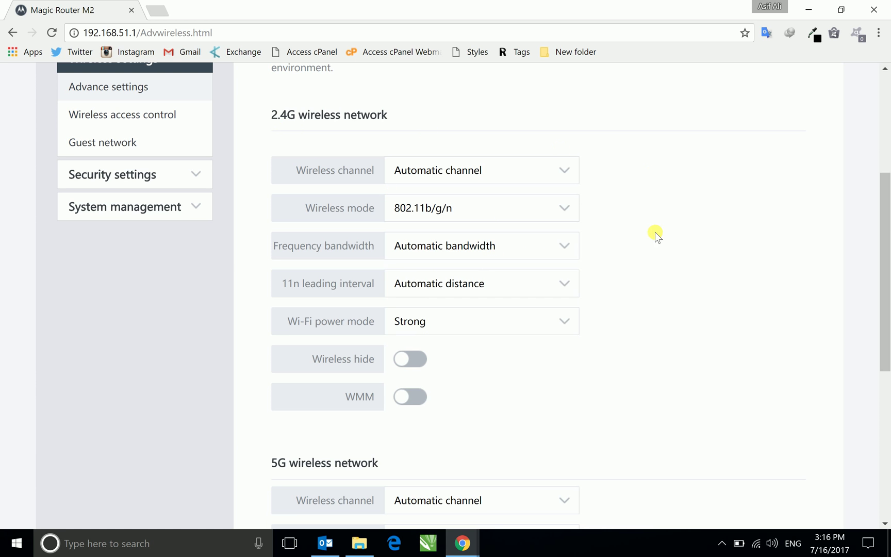
scroll(658, 243, "down", 2)
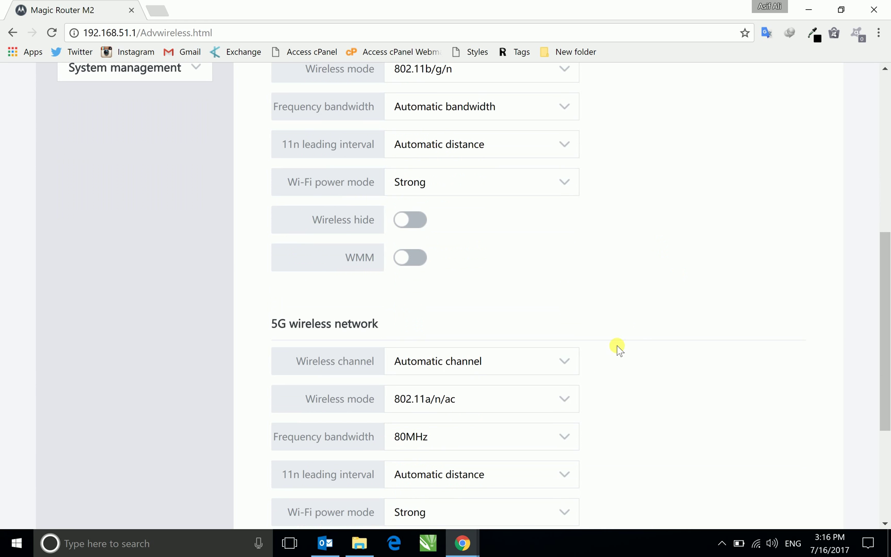
left_click(565, 432)
scroll(589, 430, "down", 2)
scroll(534, 403, "down", 1)
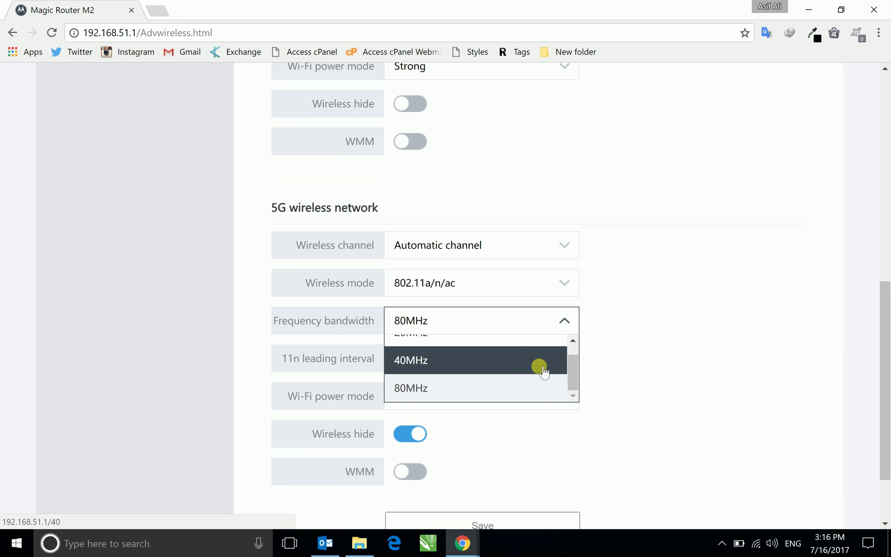
left_click(738, 395)
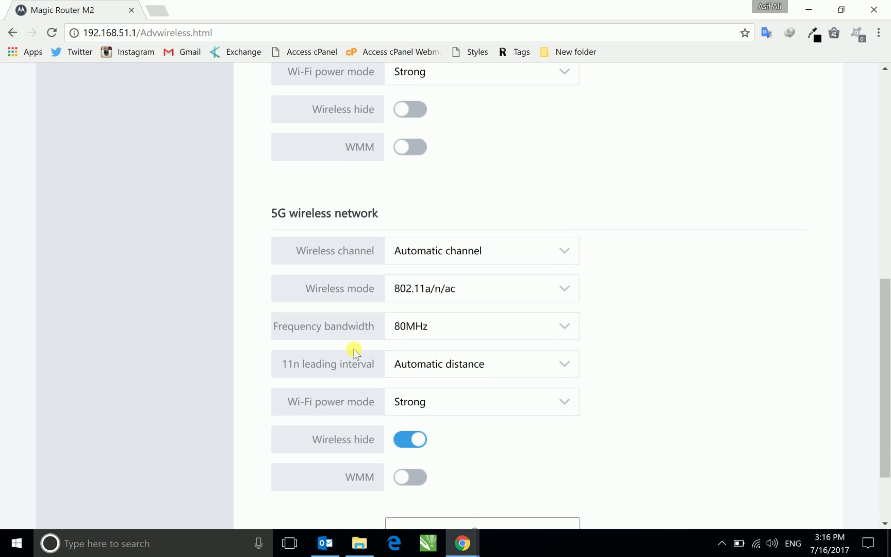
scroll(354, 348, "up", 1)
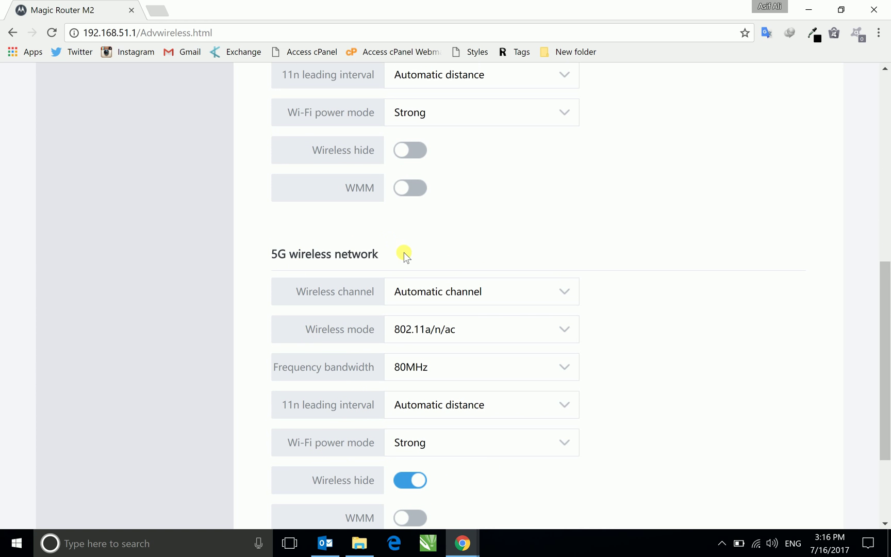
scroll(404, 253, "down", 3)
scroll(405, 253, "up", 1)
scroll(322, 272, "up", 6)
scroll(267, 271, "up", 2)
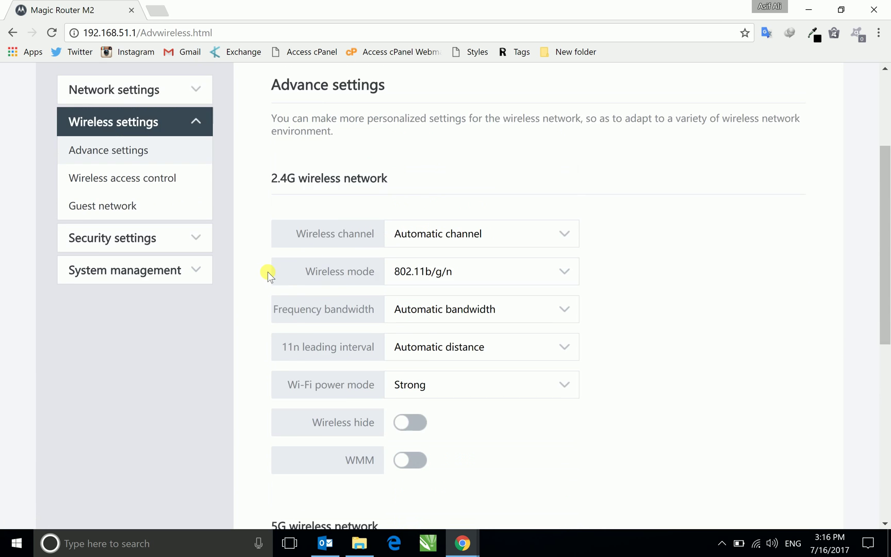
left_click(159, 212)
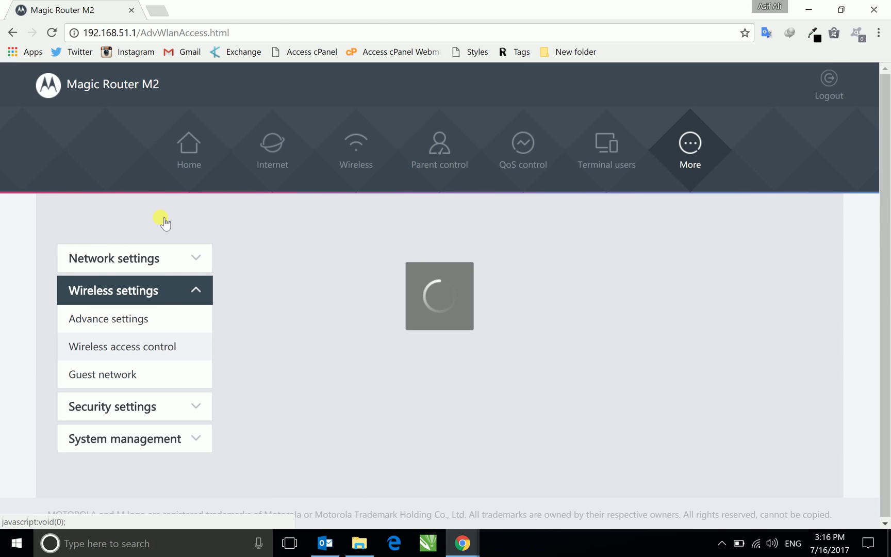
scroll(435, 334, "down", 3)
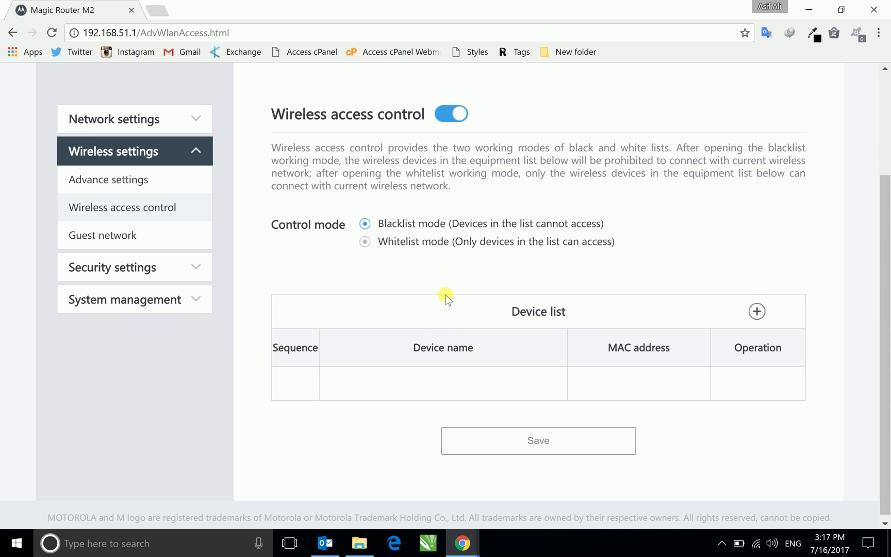
Step: Look over the Guest network settings, where guest wireless stays off
left_click(137, 234)
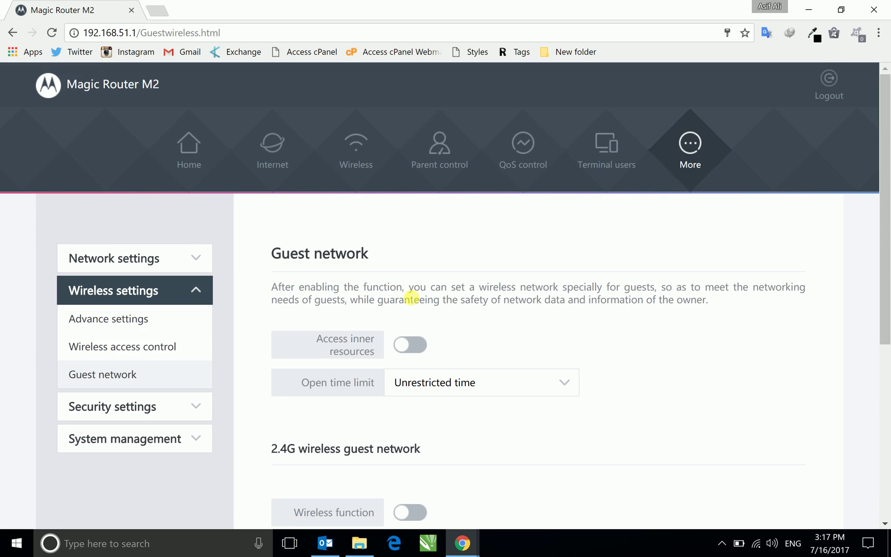
scroll(393, 298, "down", 3)
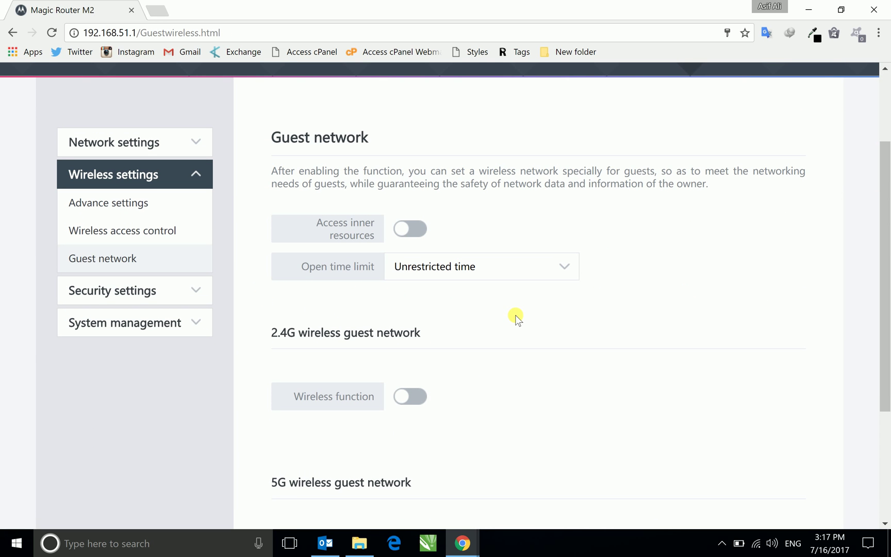
scroll(515, 318, "down", 1)
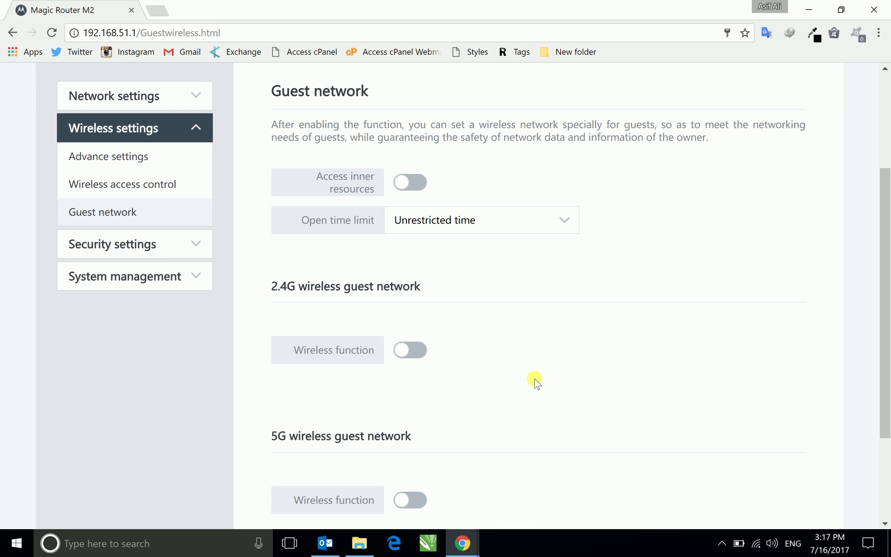
left_click(157, 244)
Step: Review the Firewall page, then the Network time settings under System management
left_click(115, 192)
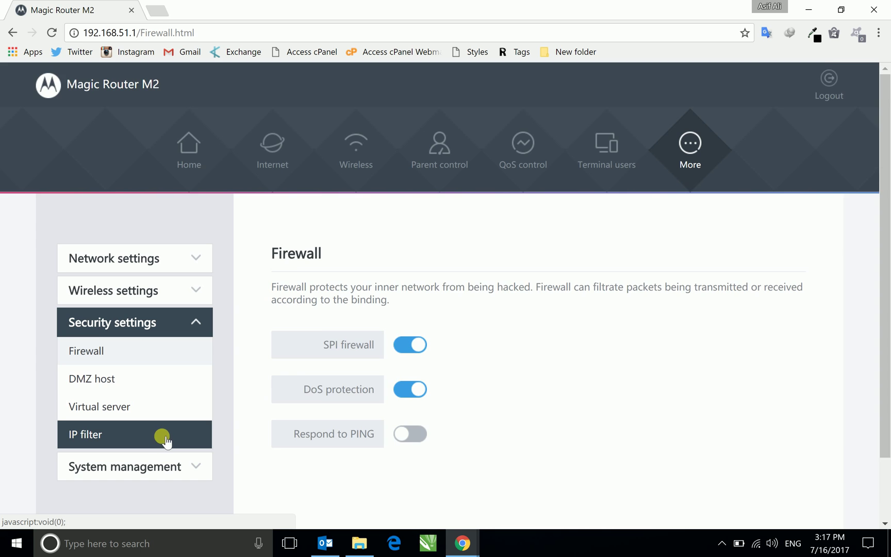
scroll(164, 434, "down", 1)
left_click(165, 392)
left_click(169, 361)
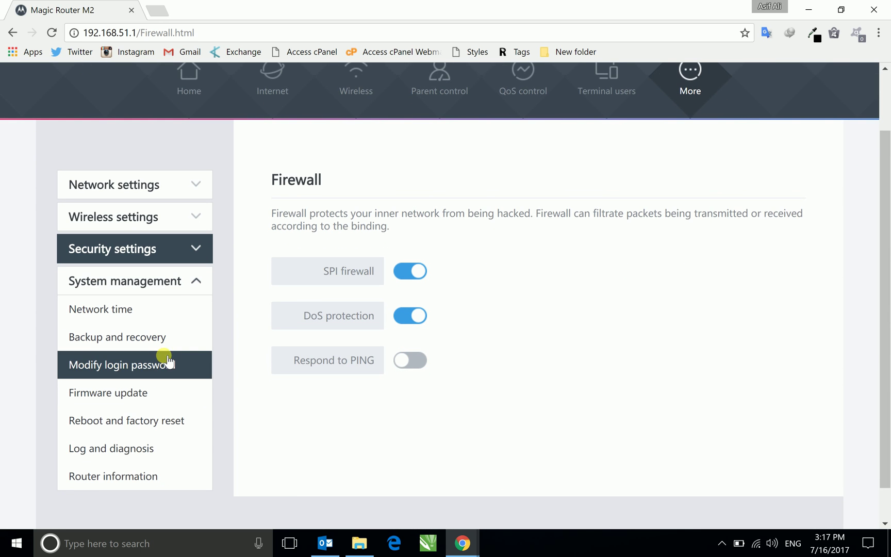
left_click(170, 321)
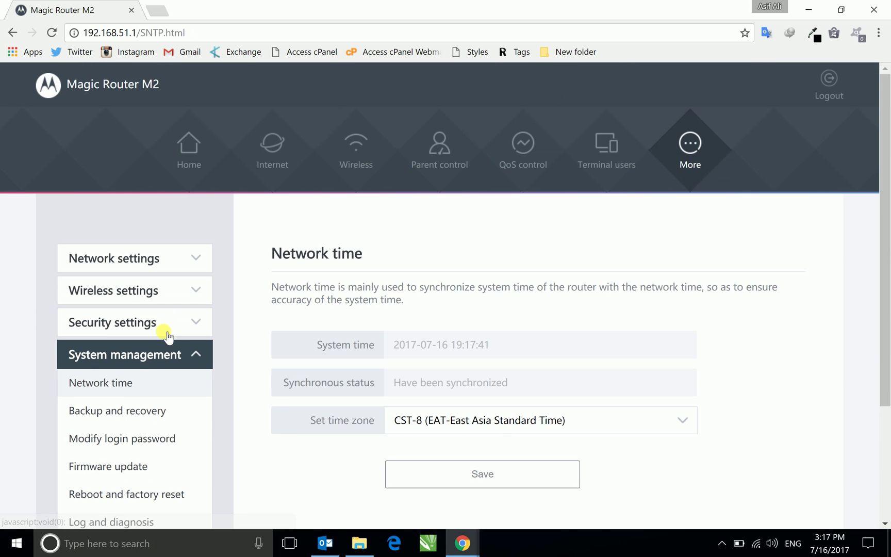
scroll(169, 362, "down", 2)
Step: Visit Backup and recovery, Modify login password, and finish on the Router information summary
left_click(179, 318)
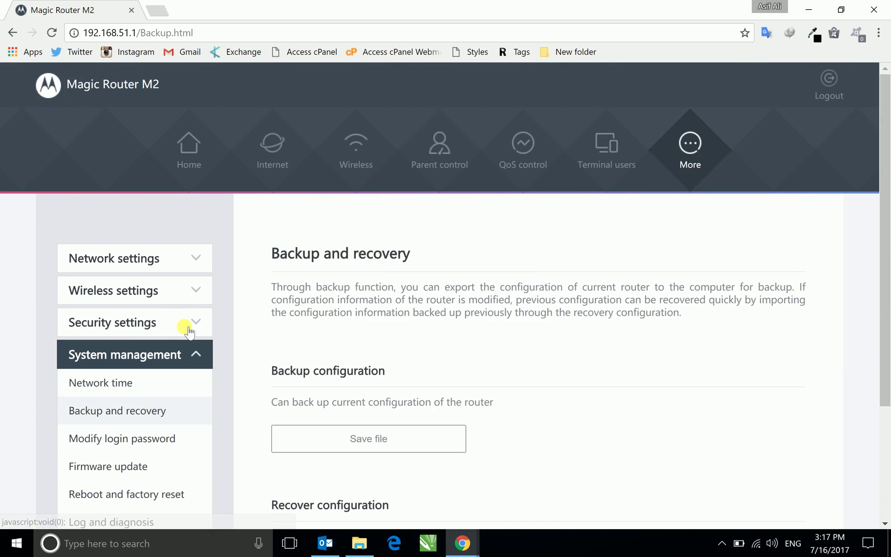
scroll(182, 321, "down", 3)
left_click(175, 301)
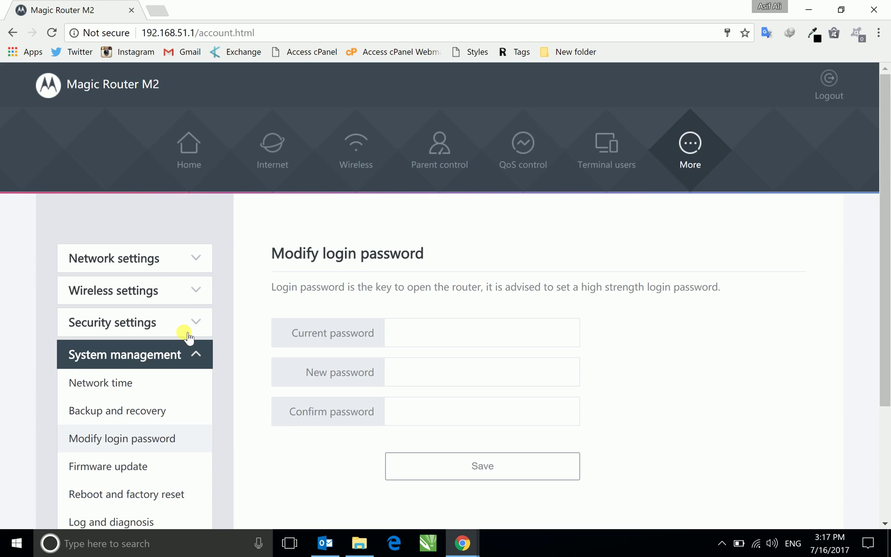
scroll(183, 335, "down", 3)
left_click(172, 391)
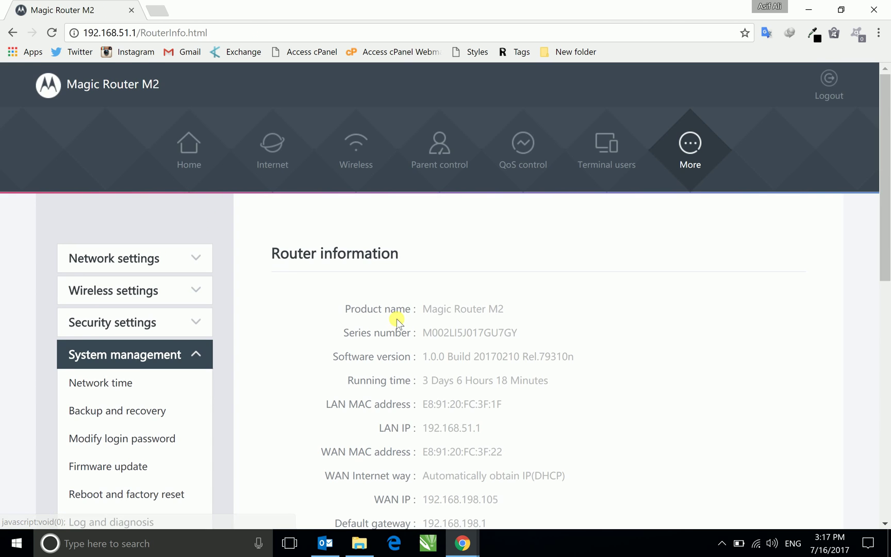
scroll(398, 318, "down", 1)
scroll(457, 311, "down", 2)
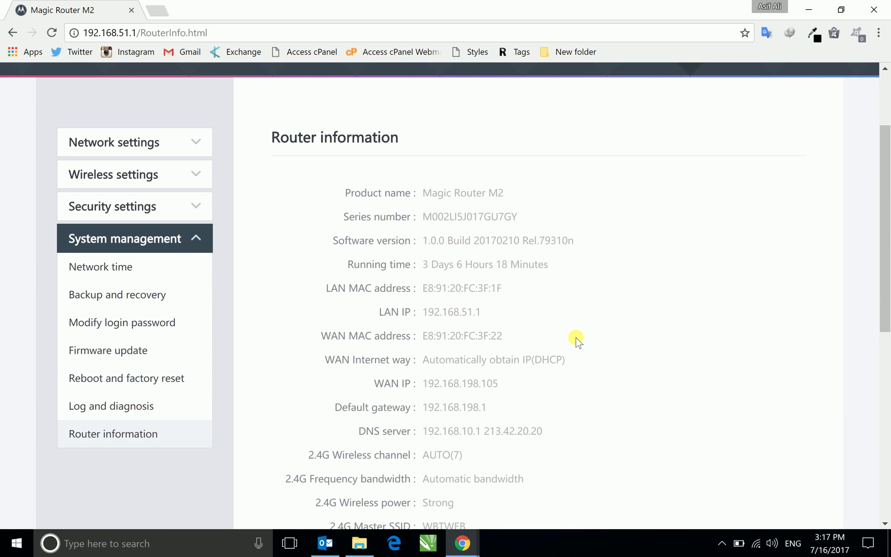